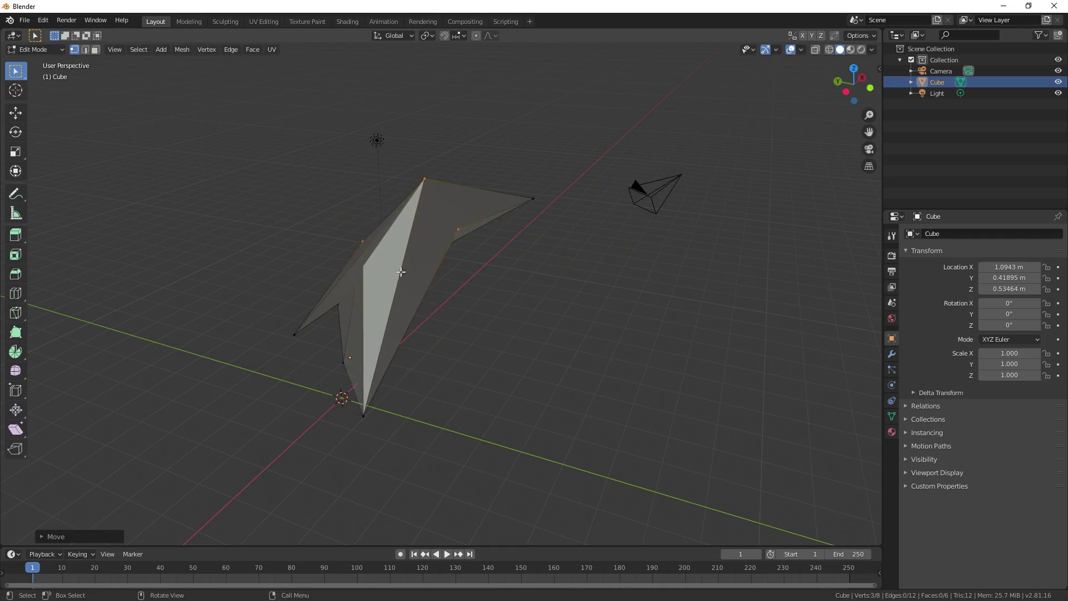
Subdivide the cube's mesh and pull its individual vertices outward into an irregular shape.
key(a)
right_click(462, 232)
click(462, 232)
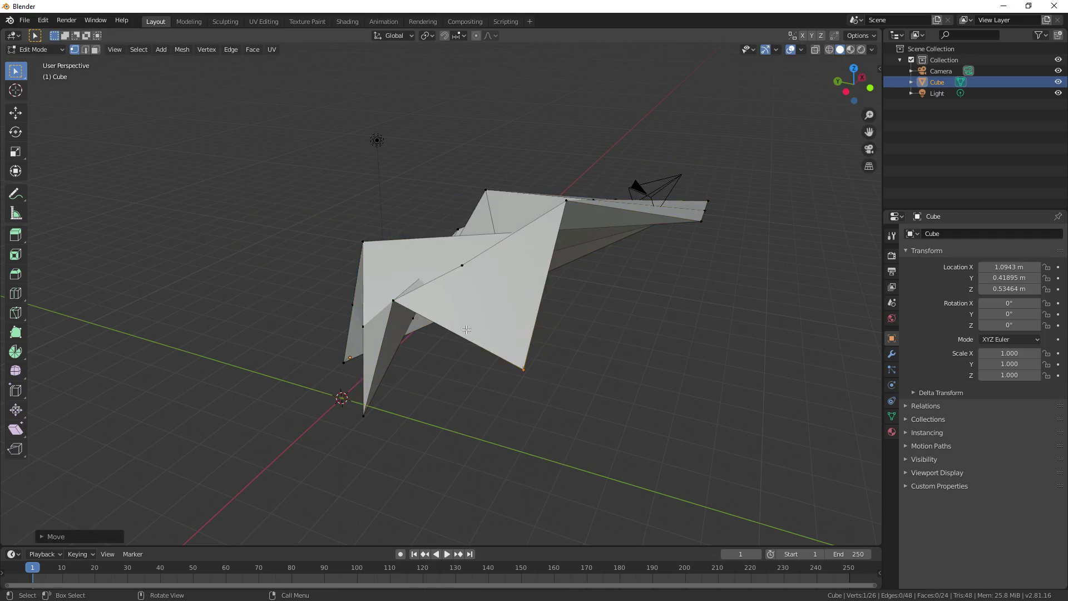
middle_drag(466, 329, 248, 267)
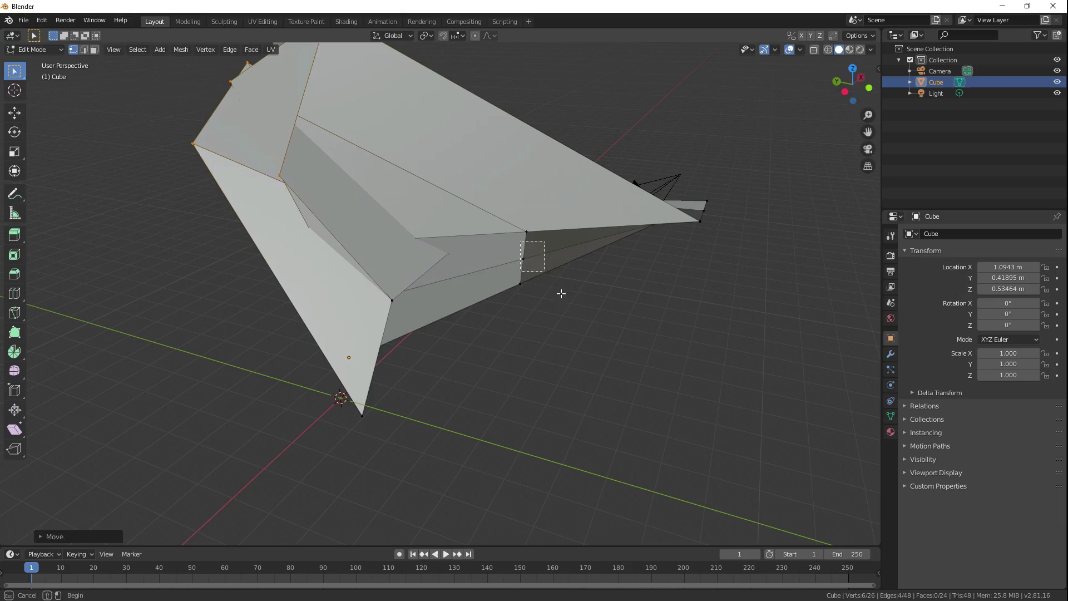
click(466, 285)
middle_drag(467, 285, 499, 305)
scroll(474, 414, down, 3)
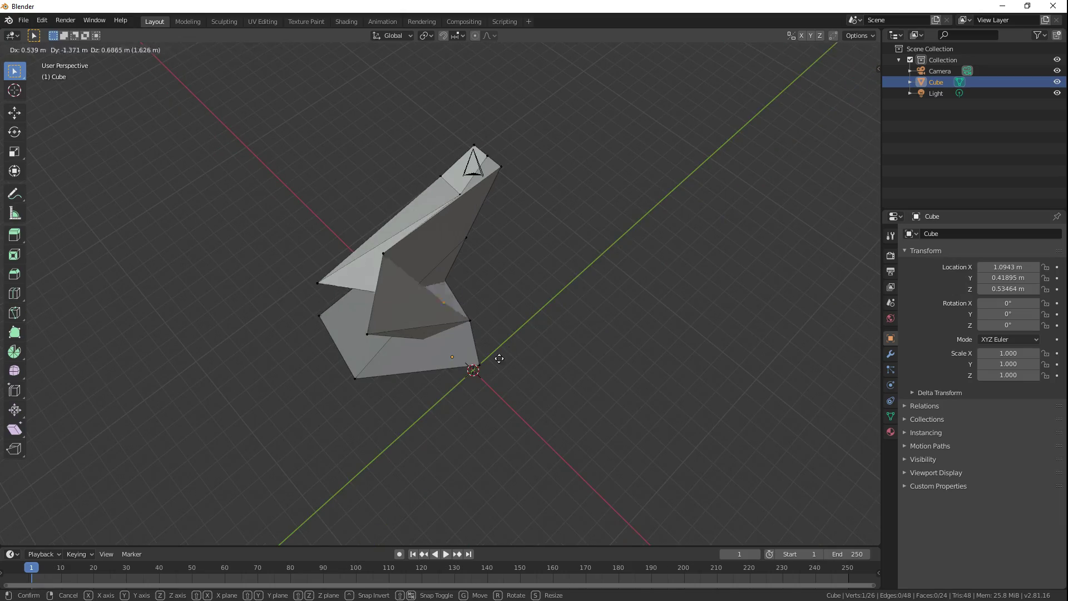
middle_drag(474, 414, 536, 285)
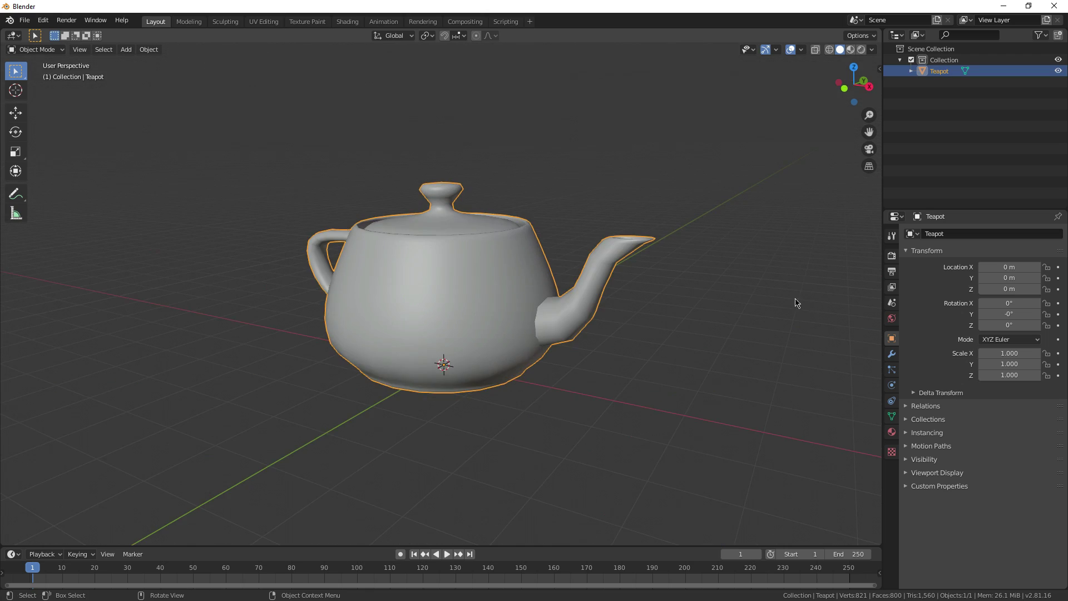
Add a Subdivision Surface modifier to the teapot.
click(891, 354)
click(948, 234)
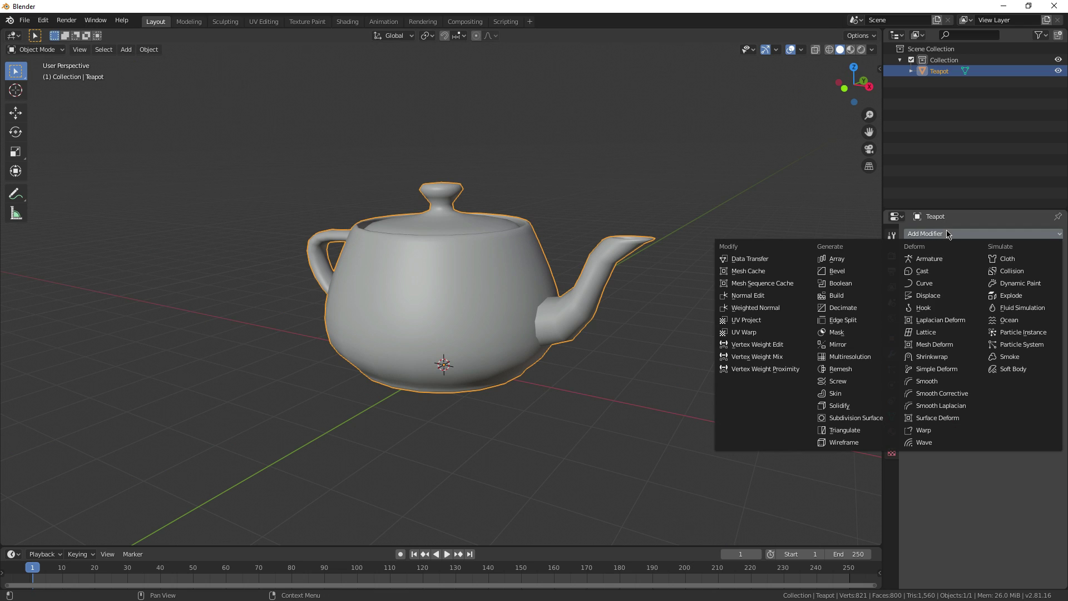
click(857, 417)
middle_drag(677, 334, 960, 315)
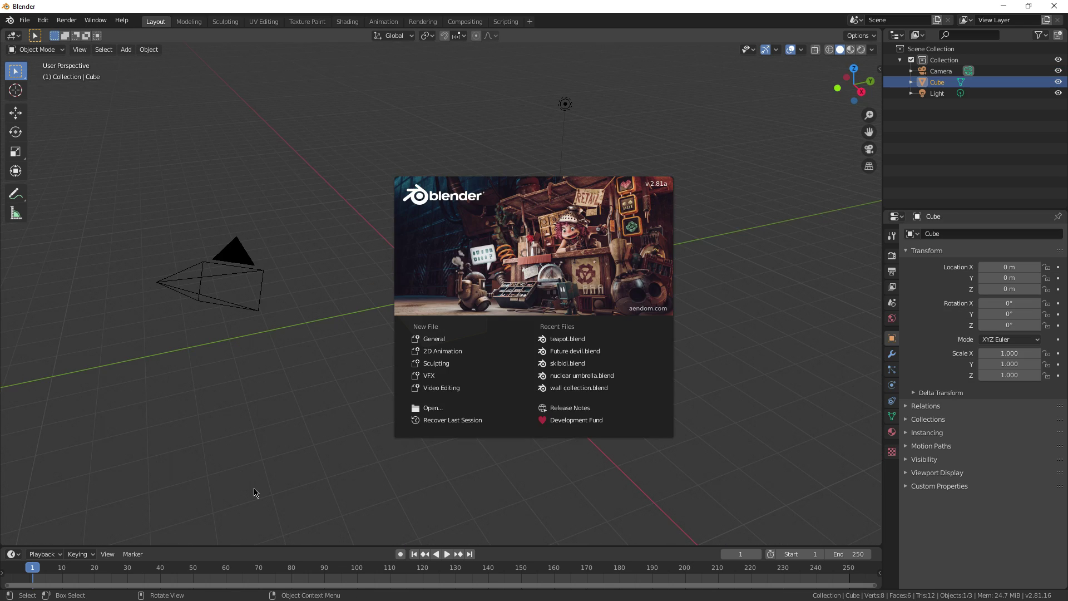
Dismiss the splash screen and delete all default objects from the scene.
click(743, 307)
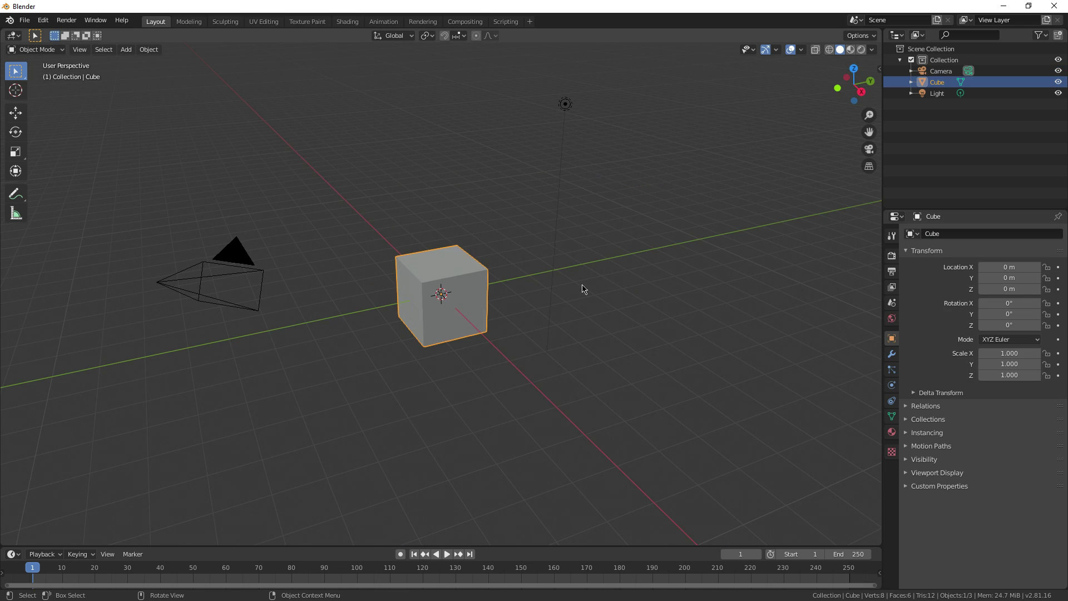
key(a)
key(Delete)
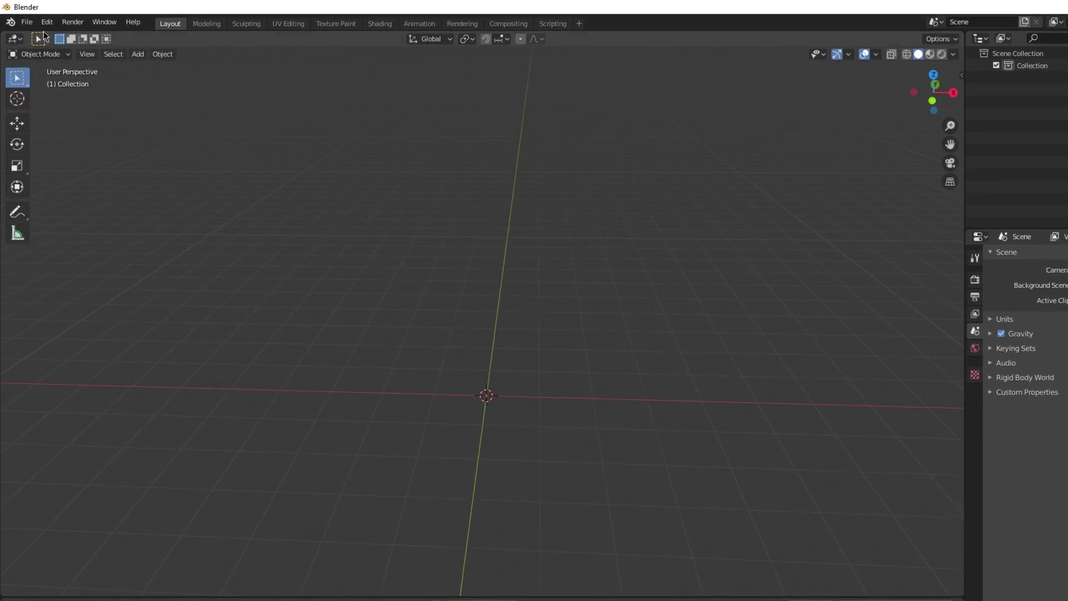
Open the preferences and search the add-ons for "land".
click(46, 22)
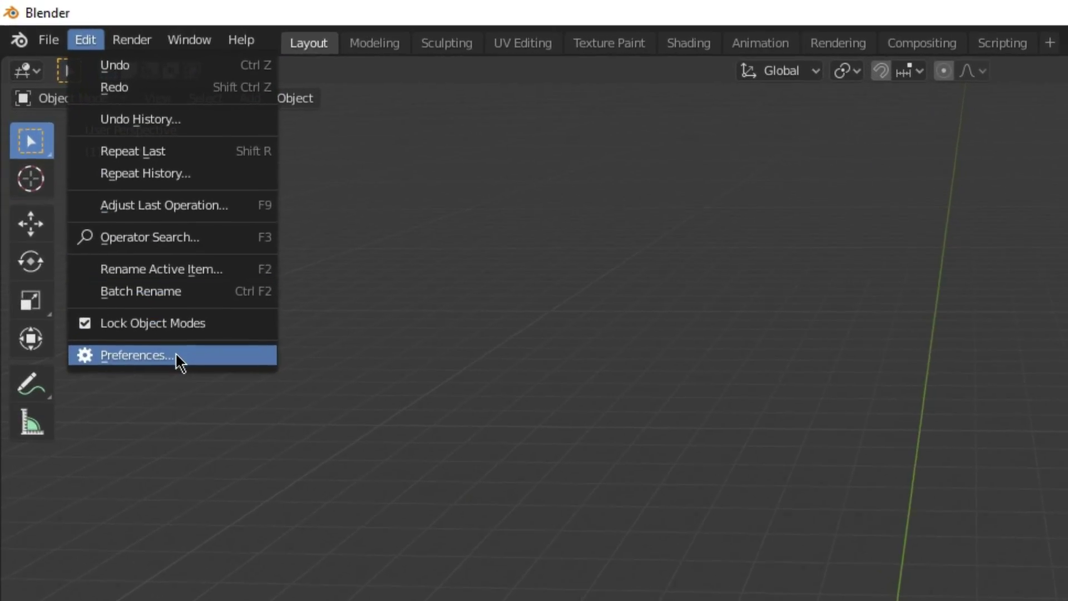
click(177, 359)
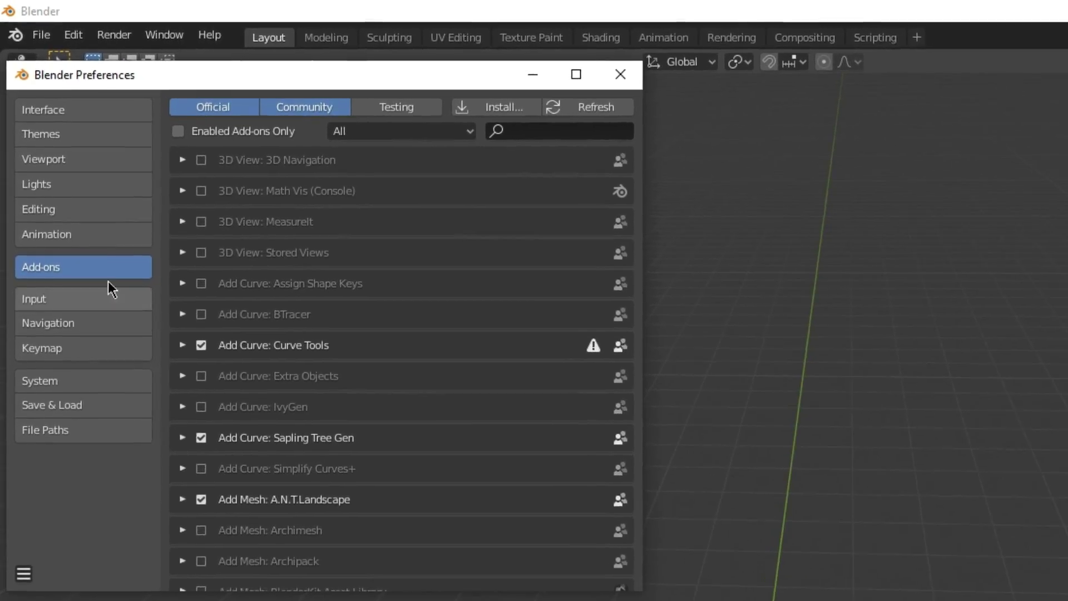
click(533, 127)
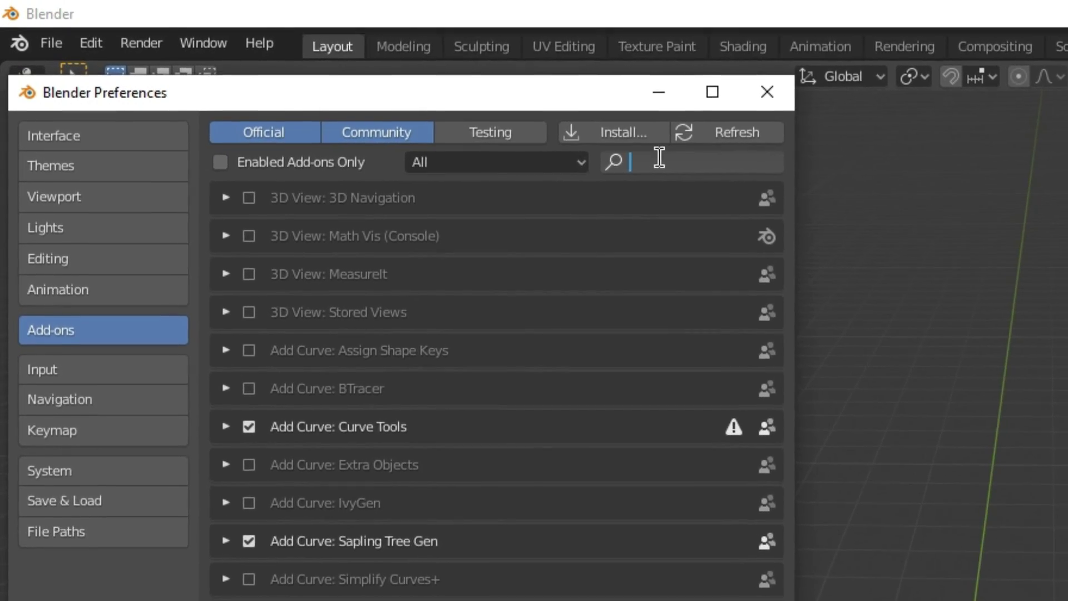
text(land)
Replace the add-on search term with "extra".
key(BackSpace)
key(BackSpace)
key(BackSpace)
key(BackSpace)
text(extra)
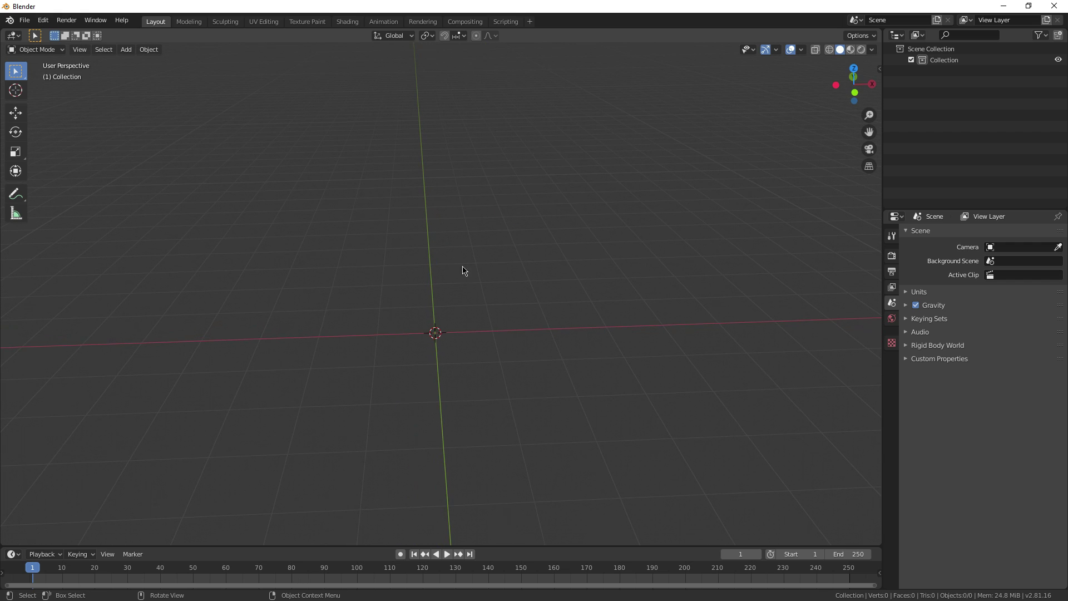
Add a Monkey mesh to the empty scene.
key(shift+a)
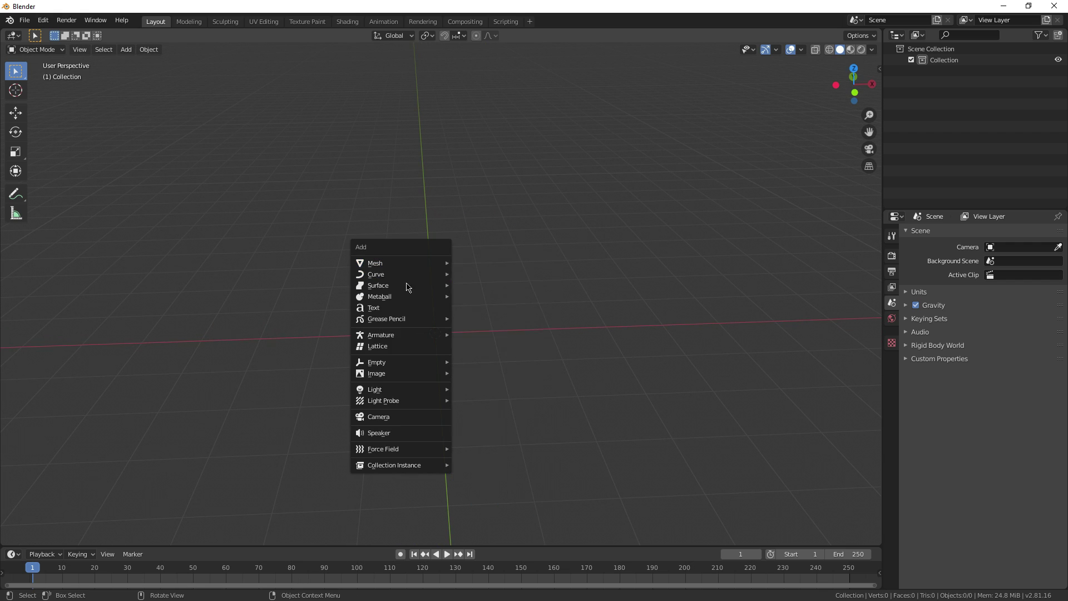
mouse_move(403, 270)
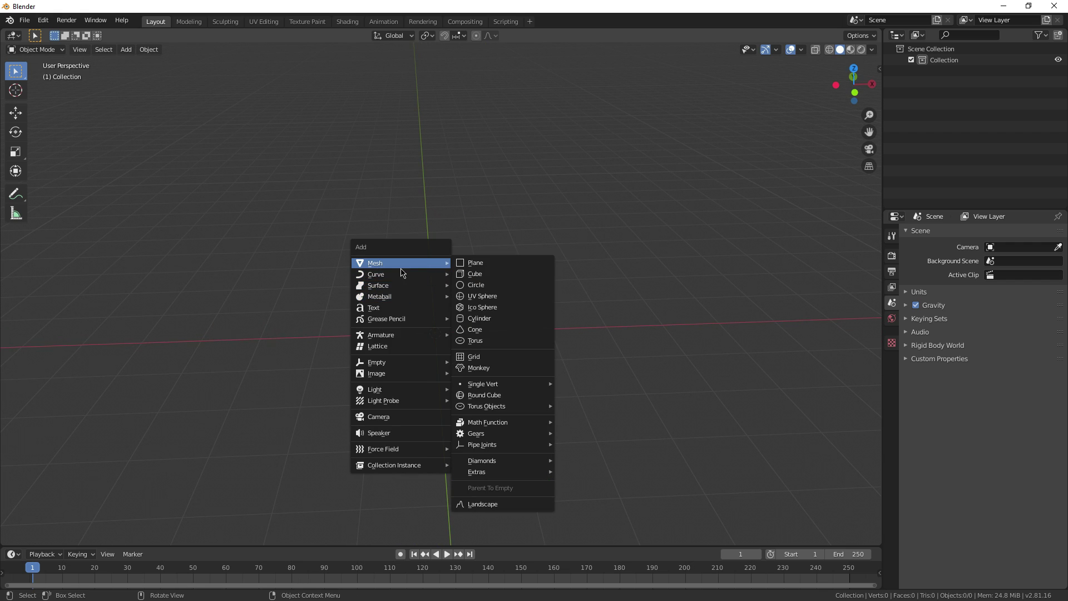
click(490, 368)
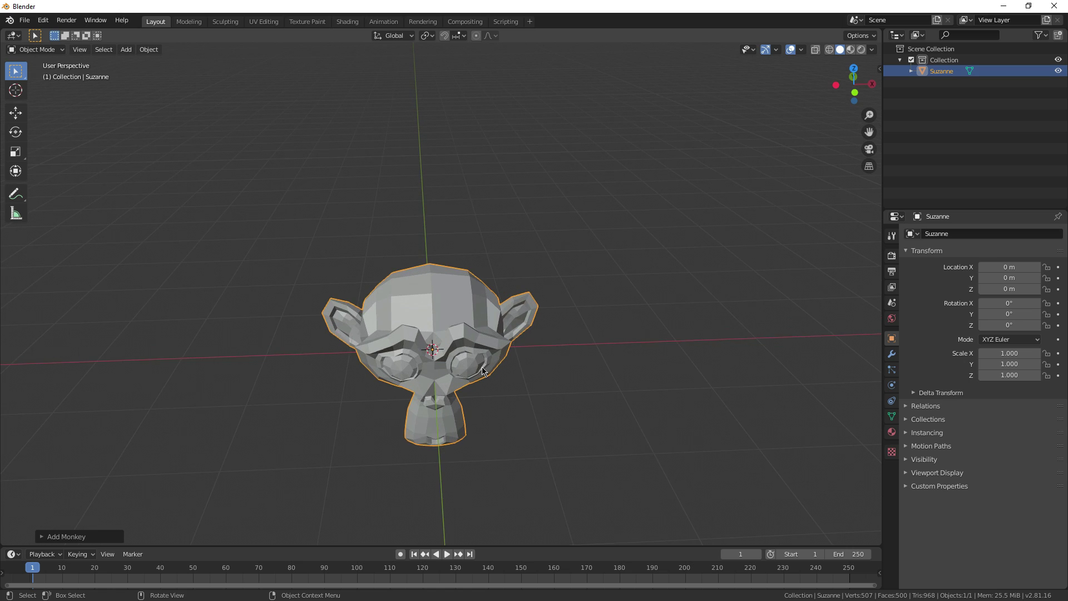
middle_drag(501, 361, 643, 317)
Add a Subdivision Surface modifier to the monkey head and shade it smooth.
click(892, 354)
click(976, 234)
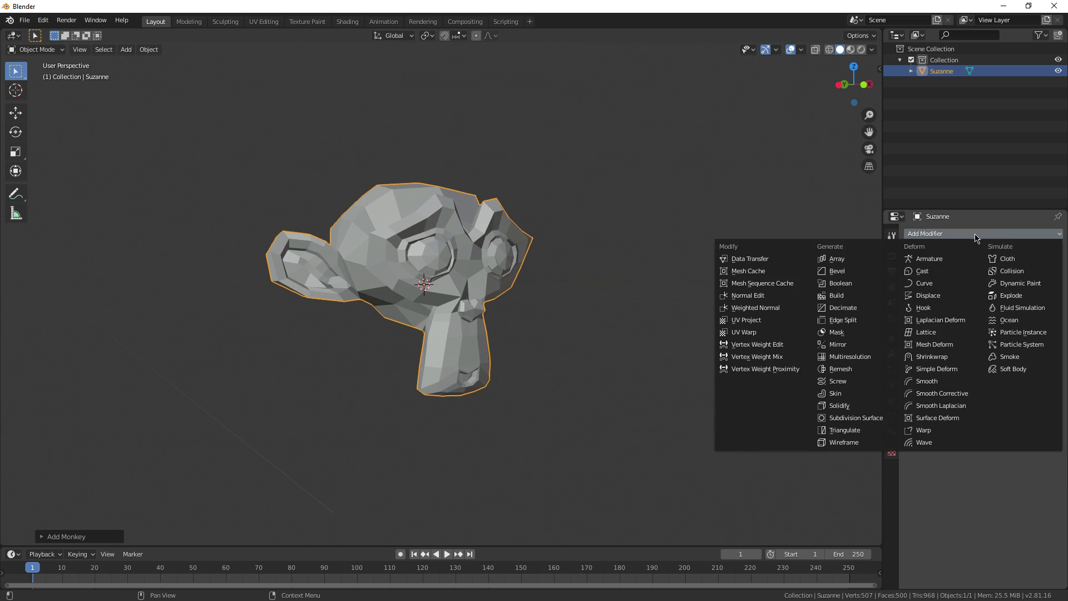
click(874, 418)
middle_drag(788, 309, 668, 304)
right_click(642, 296)
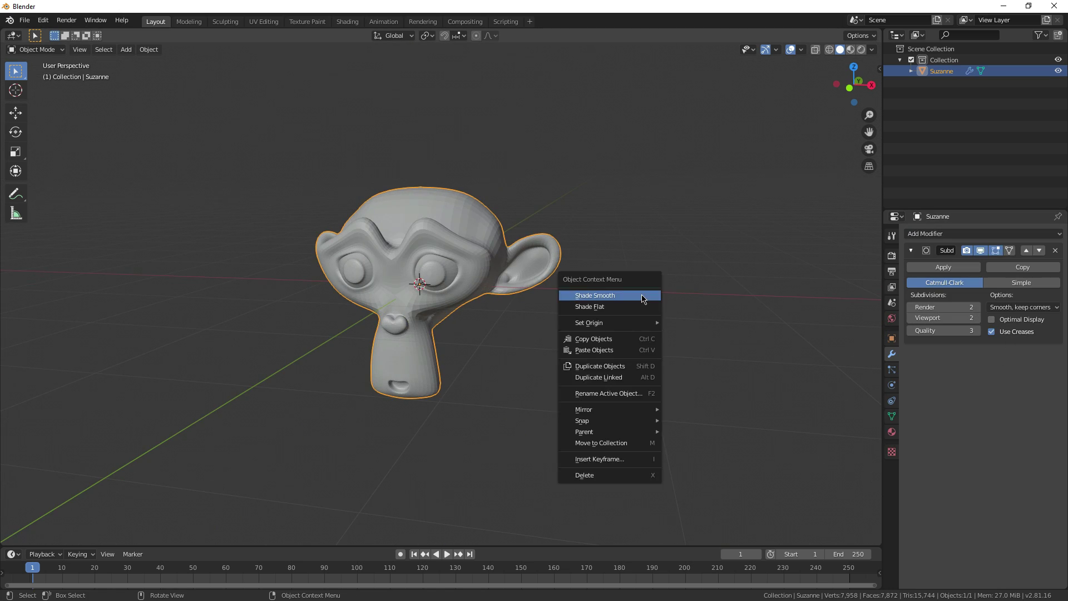
click(642, 296)
mouse_move(606, 328)
middle_down()
mouse_move(637, 331)
mouse_move(642, 260)
mouse_move(456, 353)
mouse_move(650, 348)
middle_up()
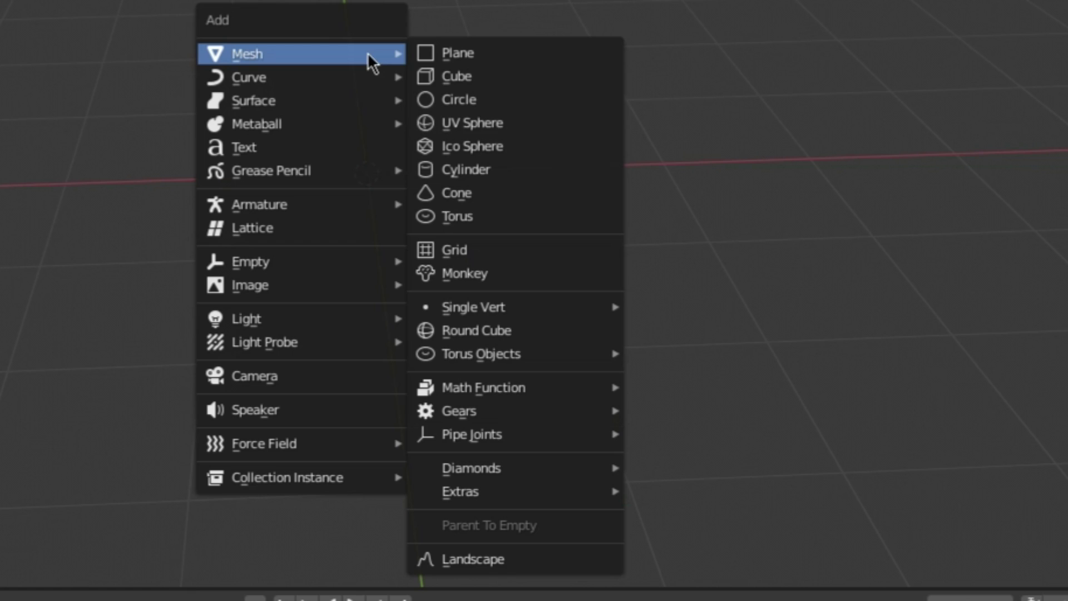
Add a Brilliant Diamond mesh and move it away from the 3D cursor.
mouse_move(486, 496)
click(589, 494)
middle_drag(599, 489, 545, 411)
key(g)
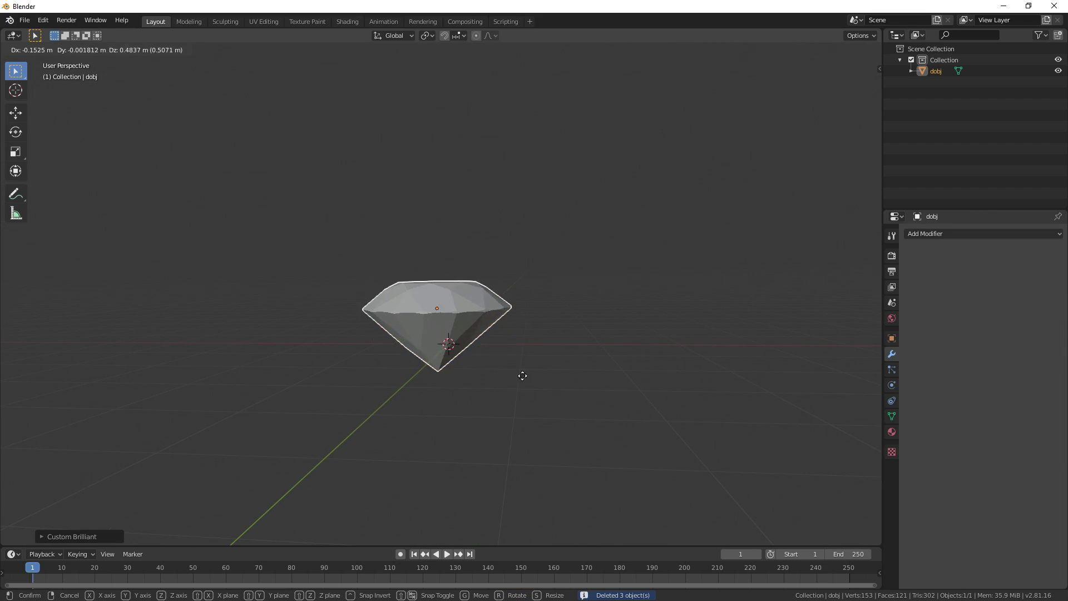
middle_drag(439, 349, 445, 334)
Add a Diamond mesh and move it up beside the brilliant diamond.
key(shift+a)
mouse_move(469, 343)
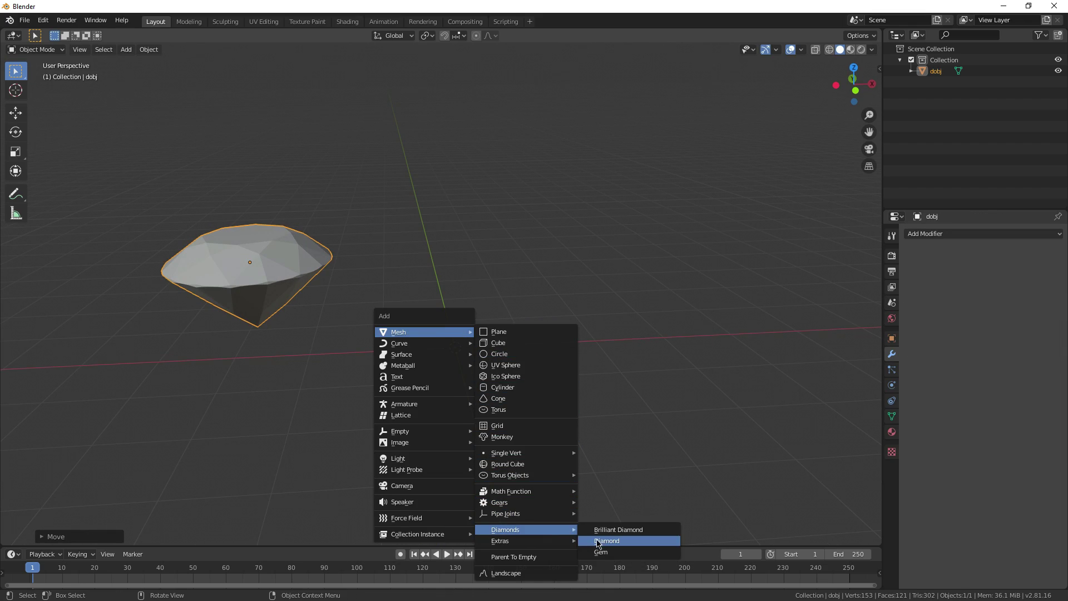
click(597, 542)
middle_drag(598, 542, 571, 469)
key(g)
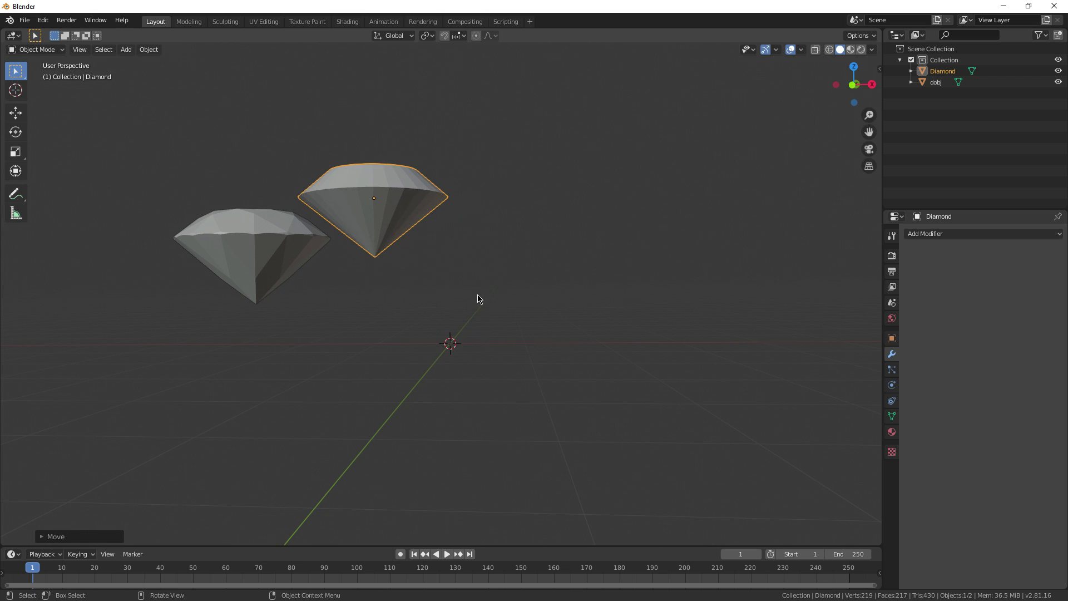
middle_drag(477, 298, 500, 326)
Add a Gem mesh and move it clear of the two diamonds.
key(shift+a)
mouse_move(502, 326)
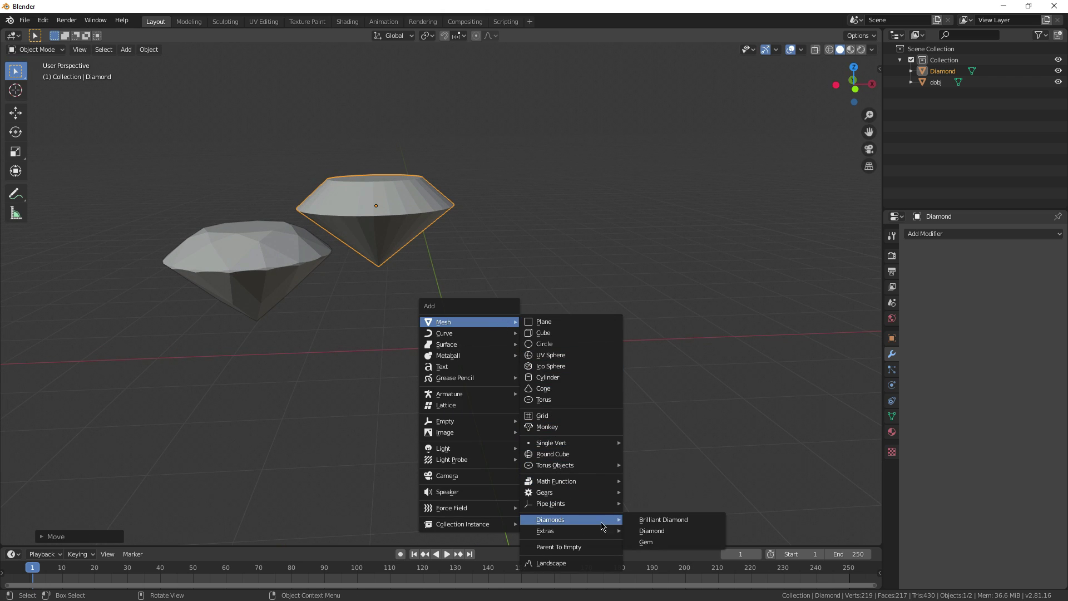
click(646, 542)
middle_drag(621, 520, 578, 428)
key(g)
click(600, 377)
middle_drag(600, 376, 564, 391)
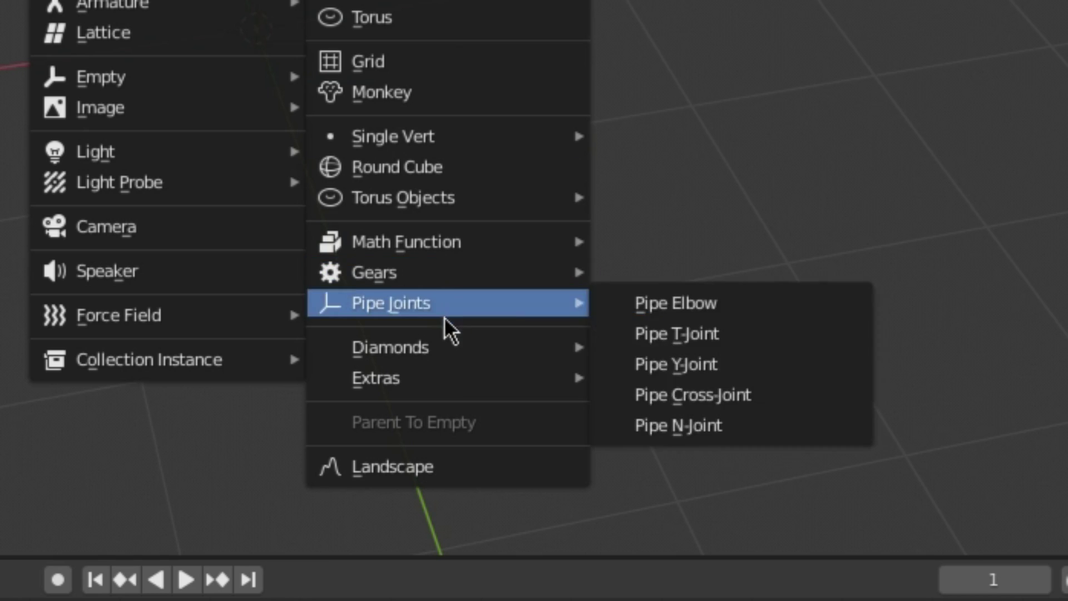
Add a beam with Beam Builder and change its type to C Profile.
mouse_move(449, 372)
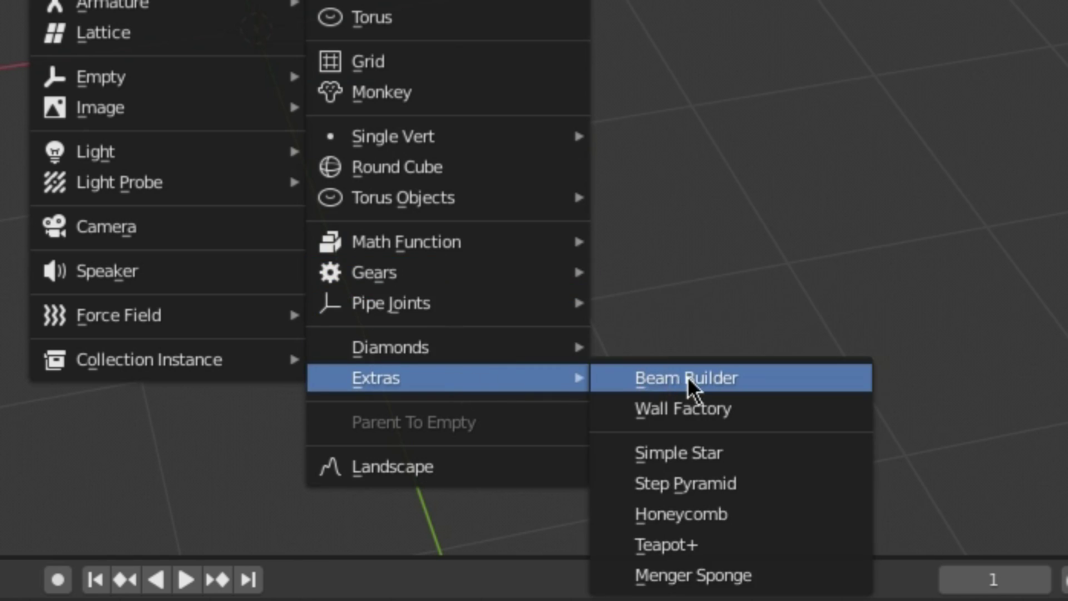
click(686, 380)
click(97, 453)
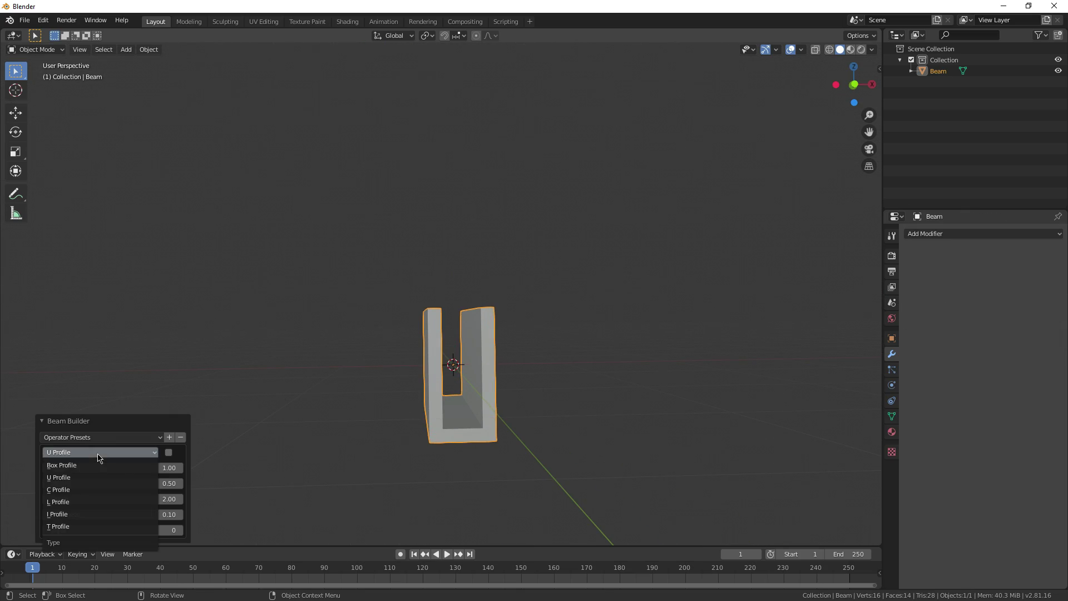
click(101, 489)
middle_drag(329, 389, 445, 406)
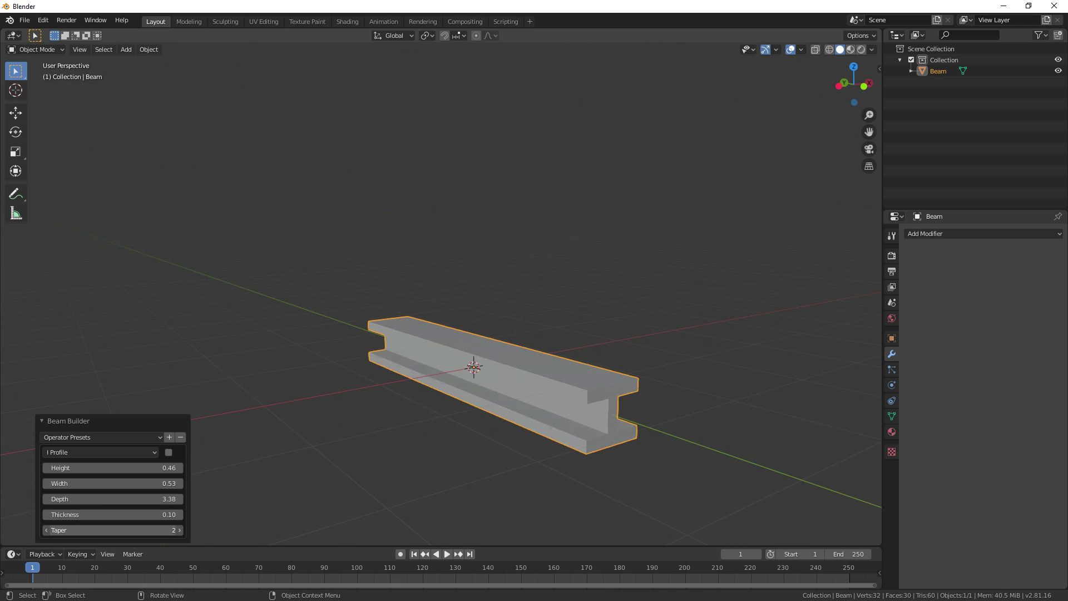
key(y)
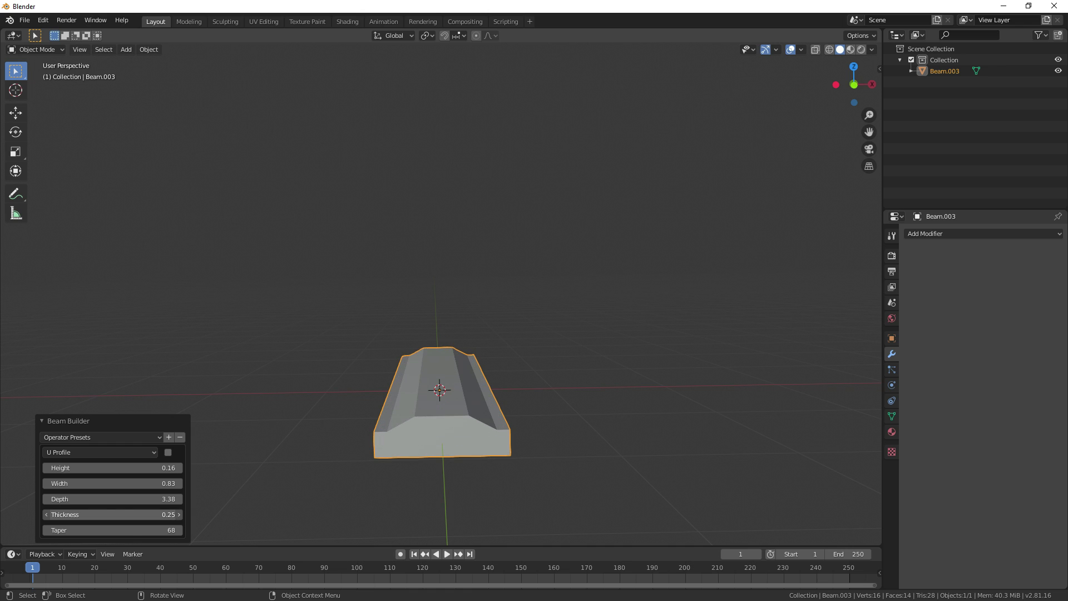
middle_drag(640, 456, 666, 424)
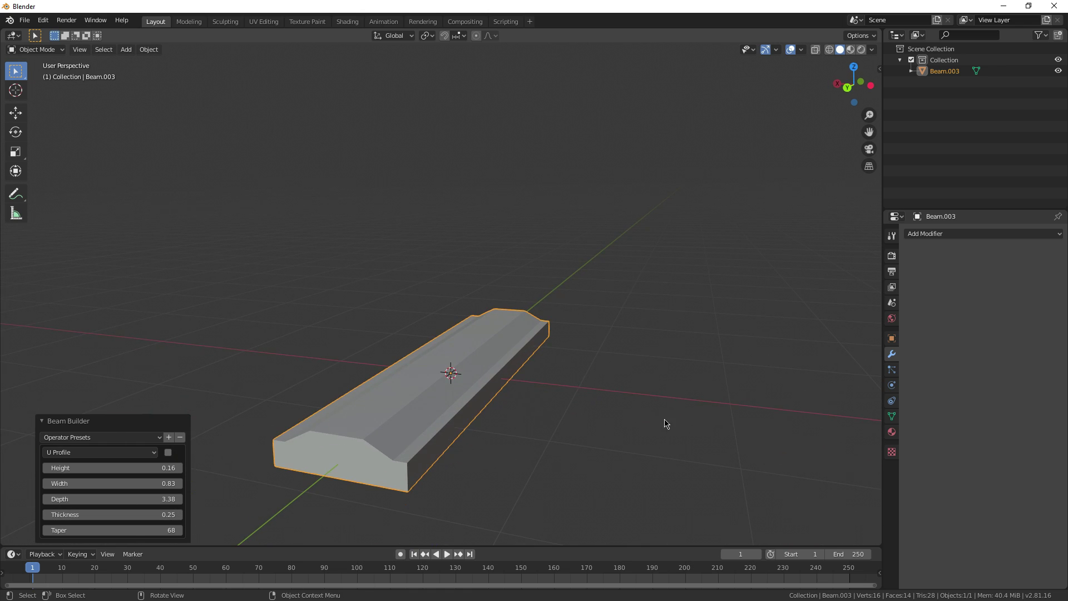
Add a masonry wall with Wall Factory and try adjusting its grout thickness.
key(shift+a)
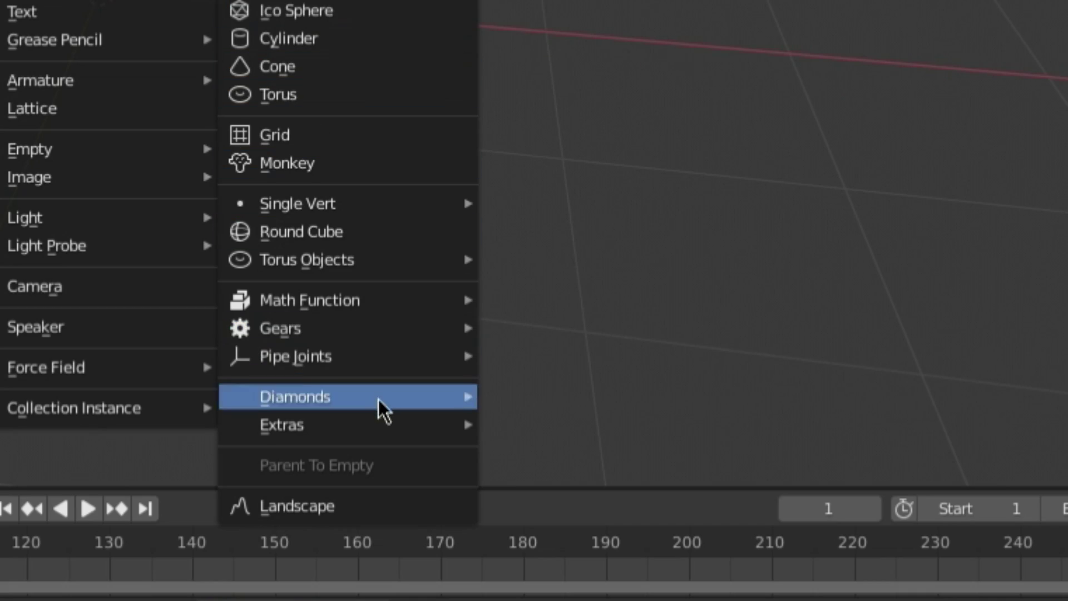
mouse_move(533, 514)
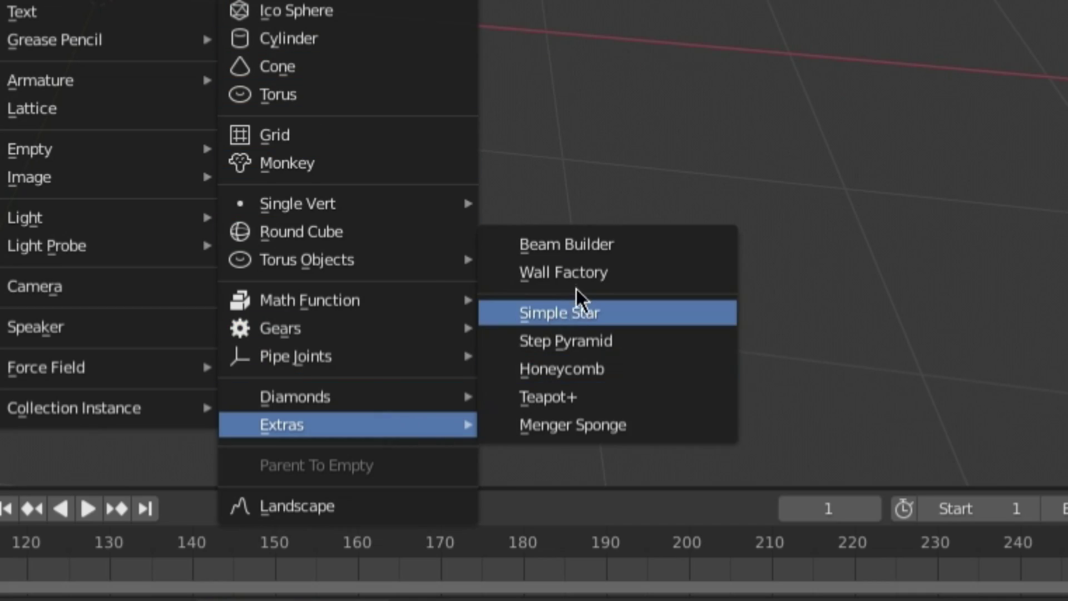
click(663, 442)
middle_drag(518, 440, 272, 410)
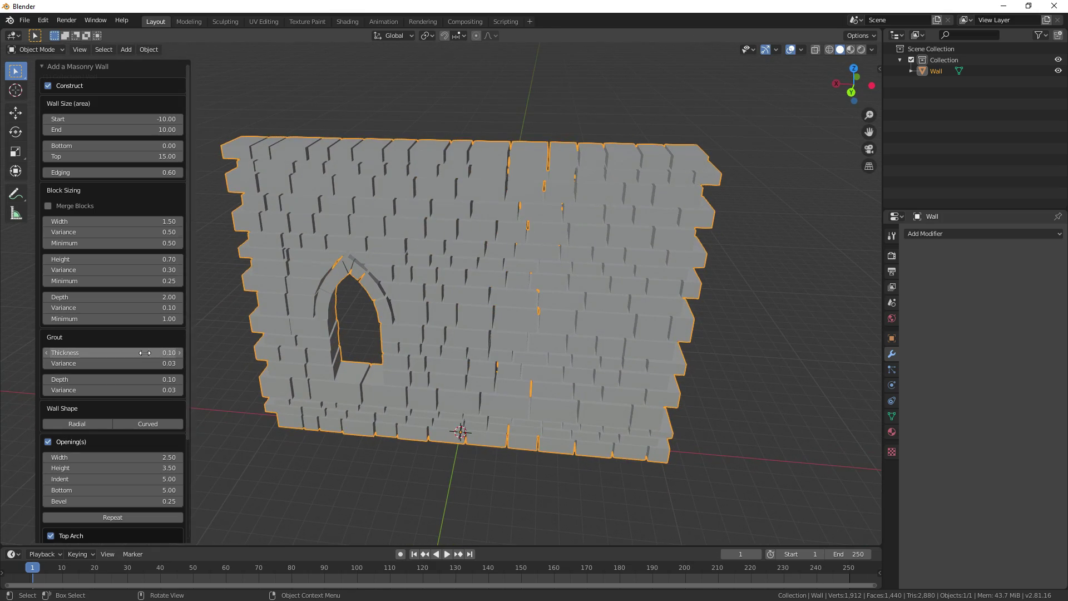
mouse_move(145, 352)
mouse_down()
mouse_move(169, 353)
mouse_move(138, 353)
mouse_up()
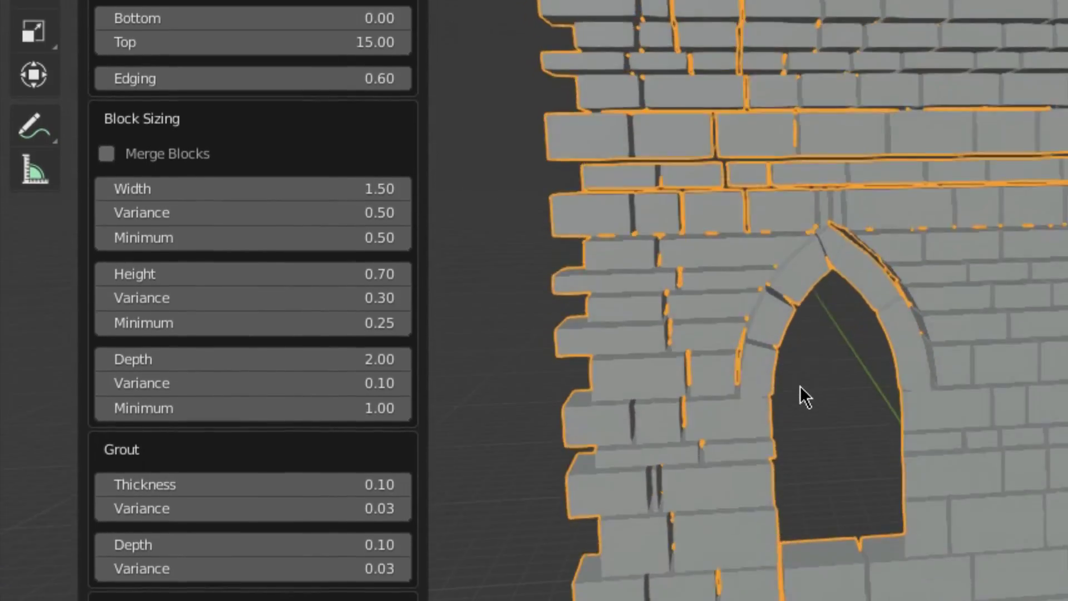
middle_drag(800, 386, 781, 425)
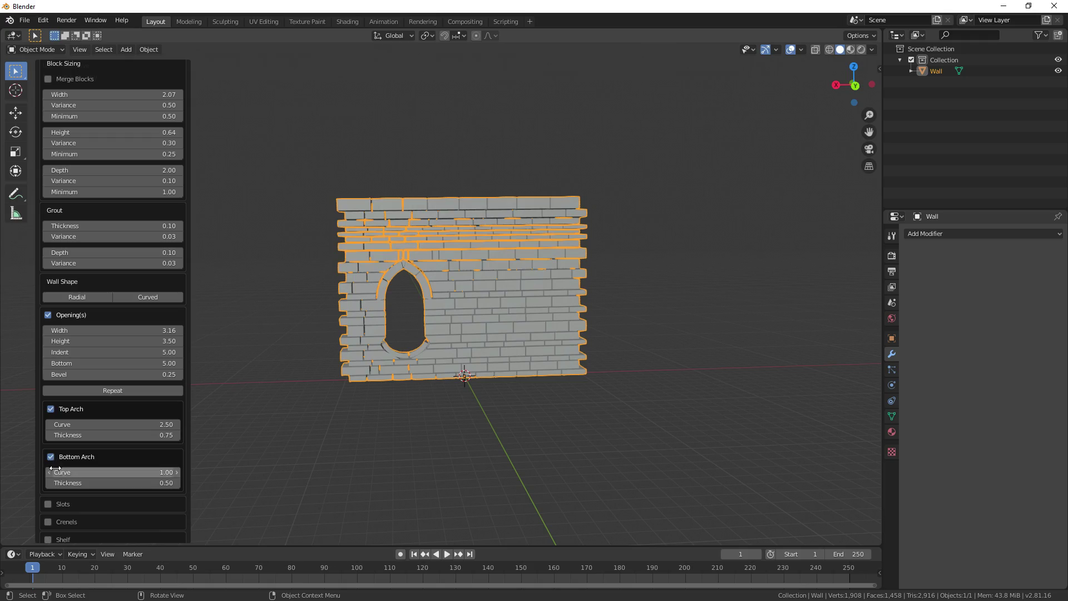
Try out the masonry wall's Slots and Crenels options.
scroll(55, 468, down, 2)
click(48, 477)
middle_drag(422, 326, 399, 329)
click(48, 477)
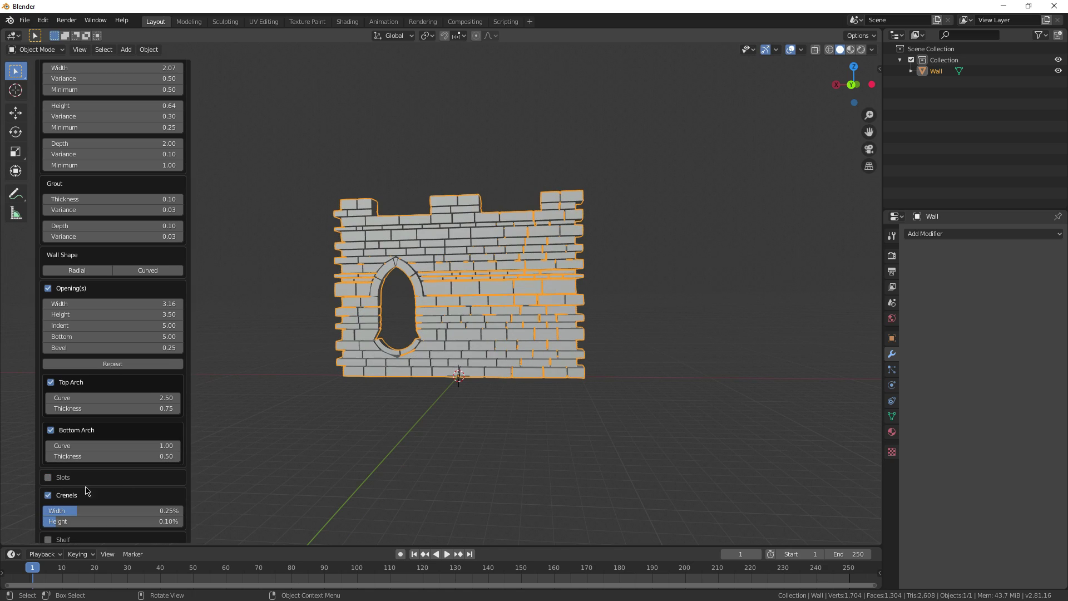
Turn off the wall's crenels and enable its Shelf option.
click(48, 512)
middle_drag(304, 400, 323, 382)
click(48, 512)
middle_drag(434, 334, 523, 327)
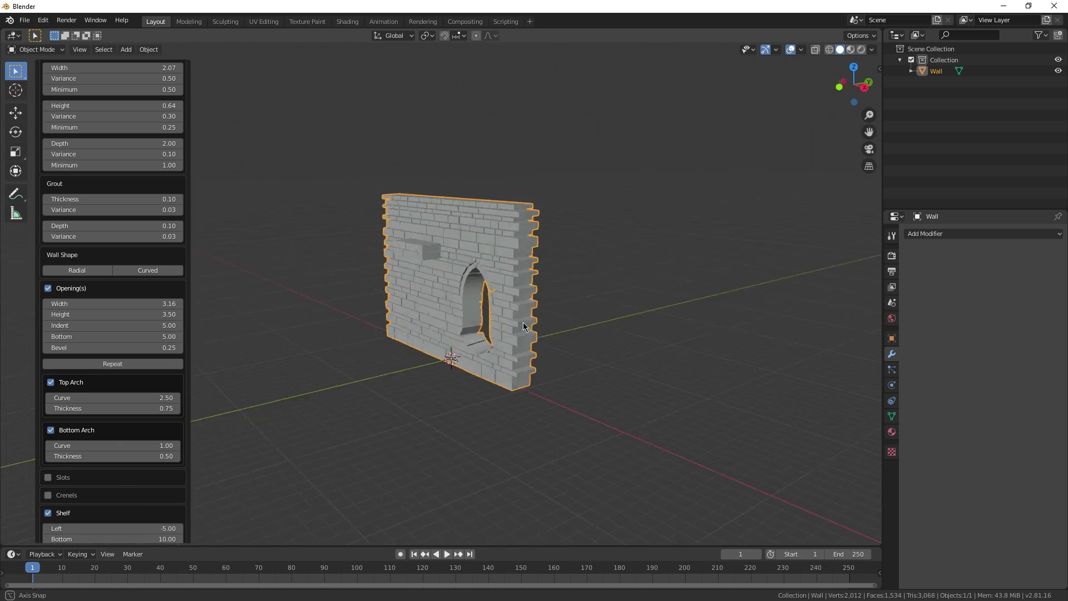
Turn off the masonry wall's Shelf option, enable its Steps option and try adjusting the steps' settings.
middle_drag(512, 248, 432, 225)
scroll(431, 225, up, 2)
click(47, 512)
click(48, 530)
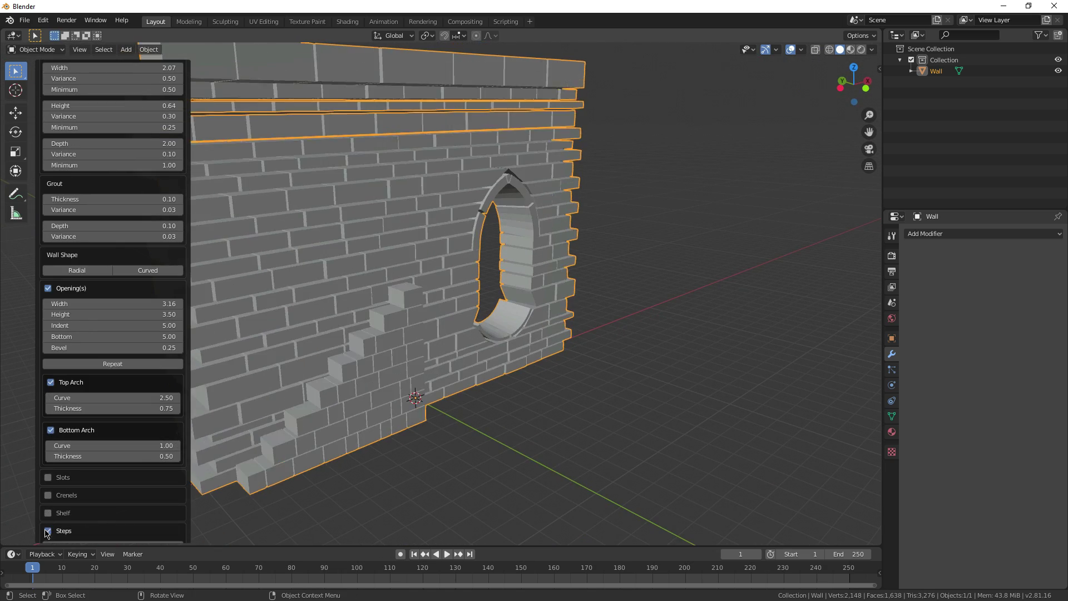
middle_drag(320, 378, 390, 406)
click(48, 530)
click(48, 530)
scroll(106, 466, down, 5)
drag(112, 466, 145, 477)
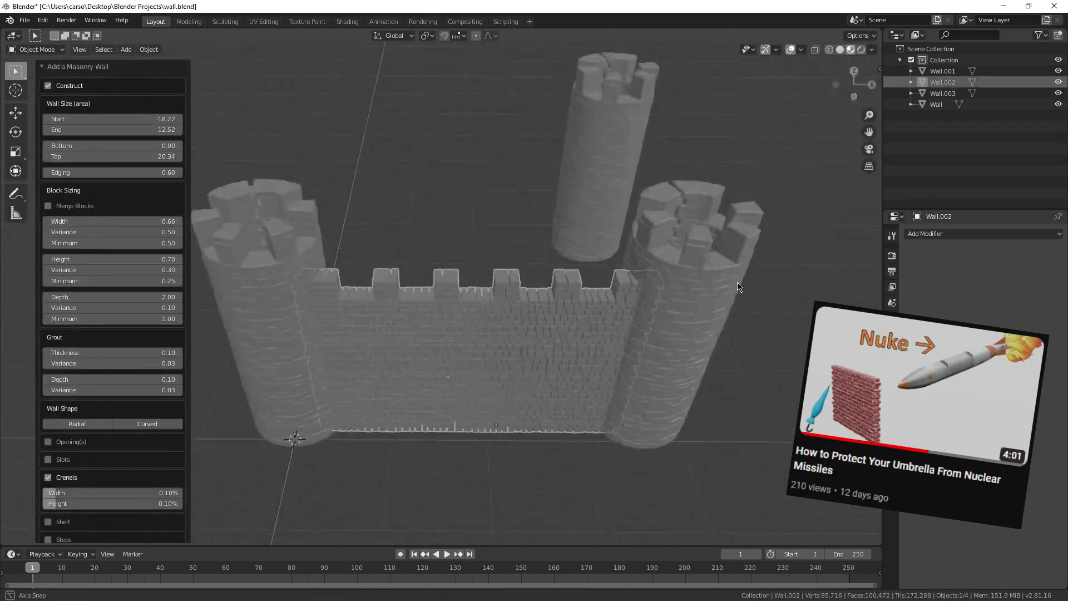
Duplicate the crenellated castle wall section between the two towers.
key(shift+d)
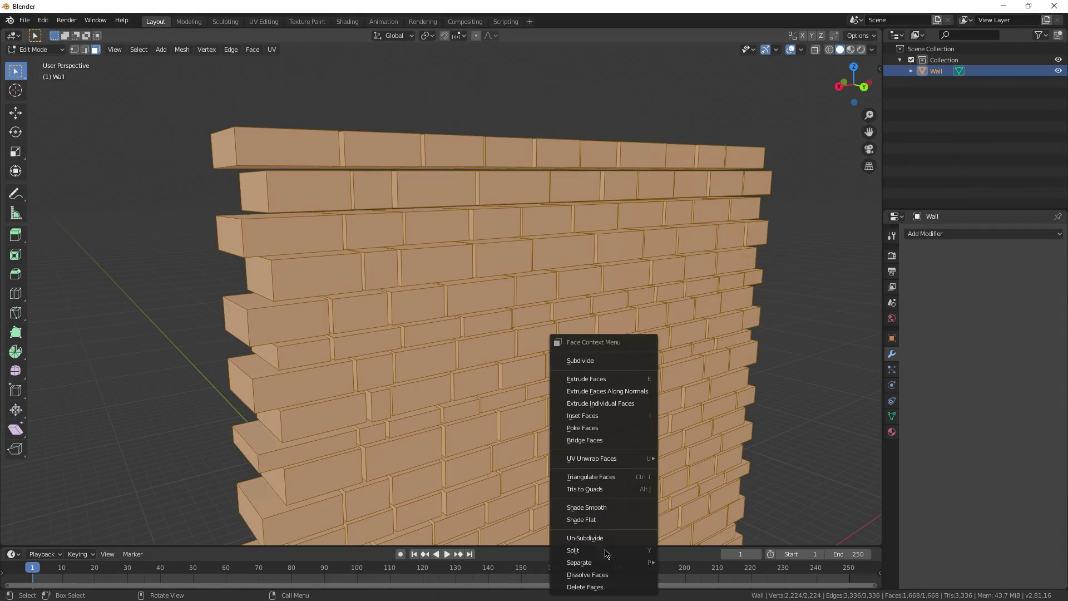
Separate the wall mesh into individual brick objects and return to Object Mode.
click(656, 460)
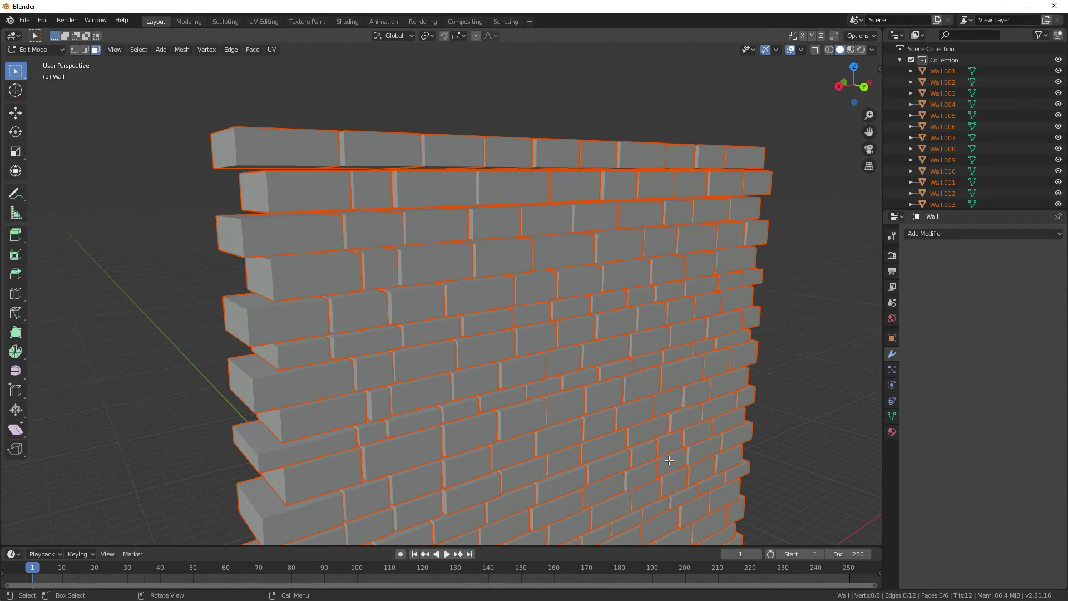
key(Tab)
Run Randomize Transform on the bricks, try a small Y rotation, reset it, and randomize their Y location by about 0.12 m.
key(F3)
text(ra)
click(733, 474)
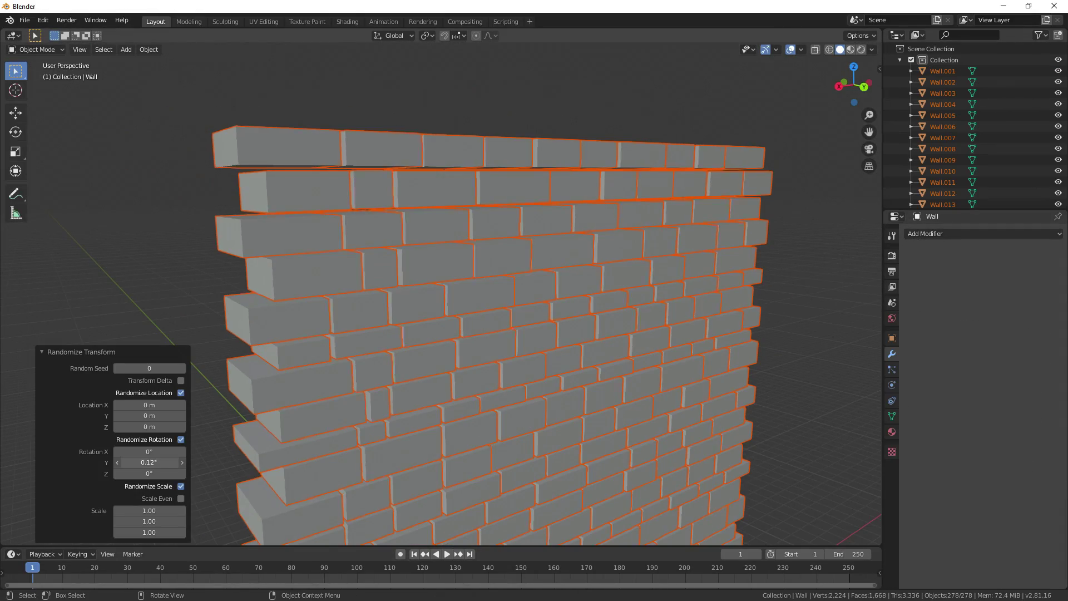
drag(149, 462, 164, 463)
right_click(149, 462)
middle_drag(229, 438, 293, 447)
drag(149, 415, 151, 416)
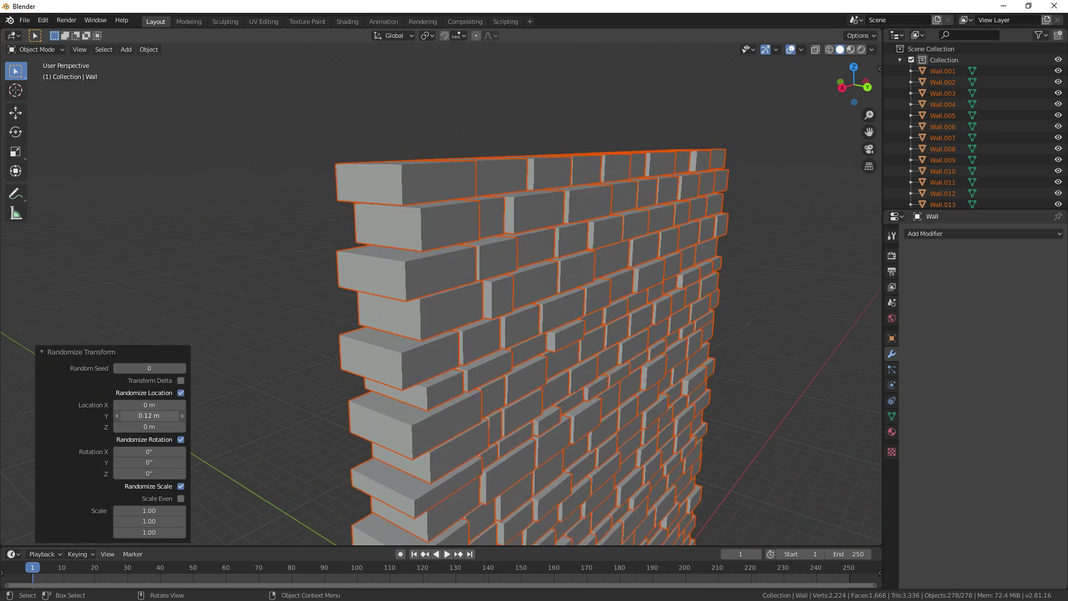
Join the bricks back into one wall object and fatten its faces by about 0.13 with Shrink/Fatten.
middle_drag(548, 375, 456, 363)
key(Tab)
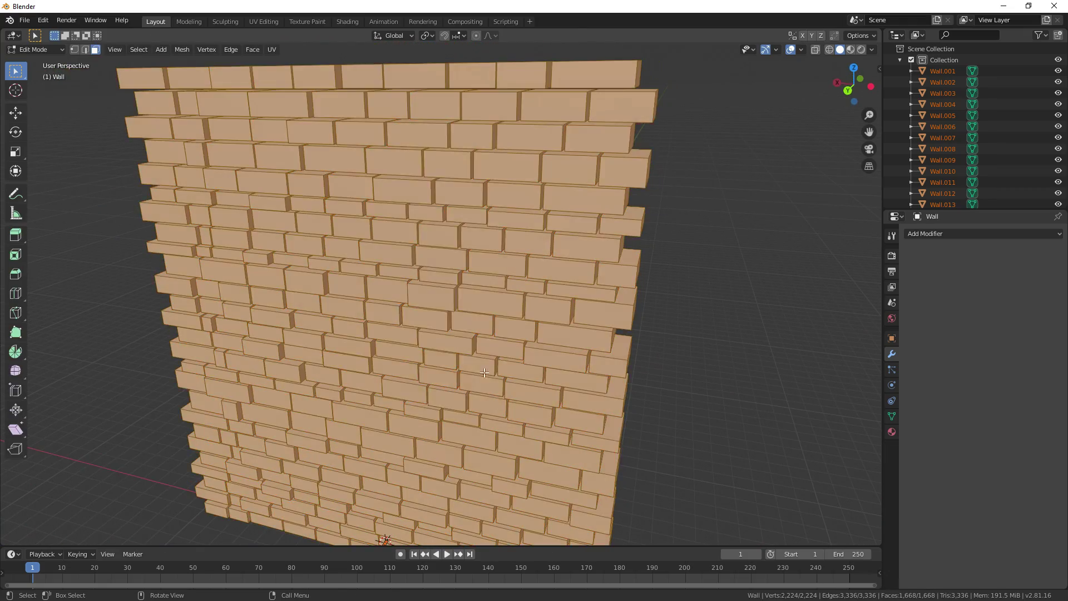
key(Tab)
right_click(489, 373)
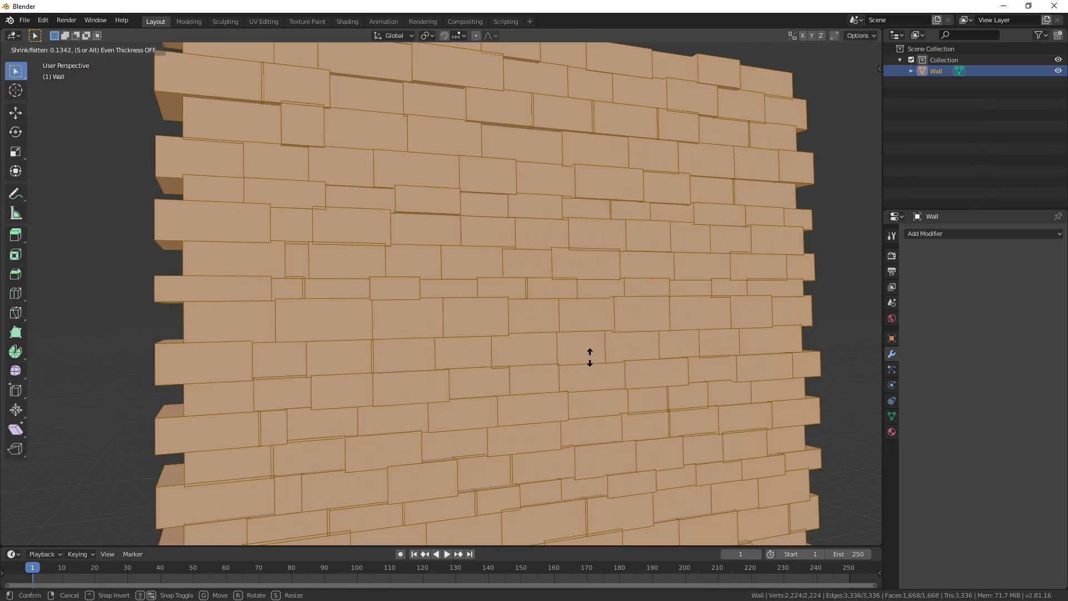
key(Tab)
middle_drag(589, 358, 596, 321)
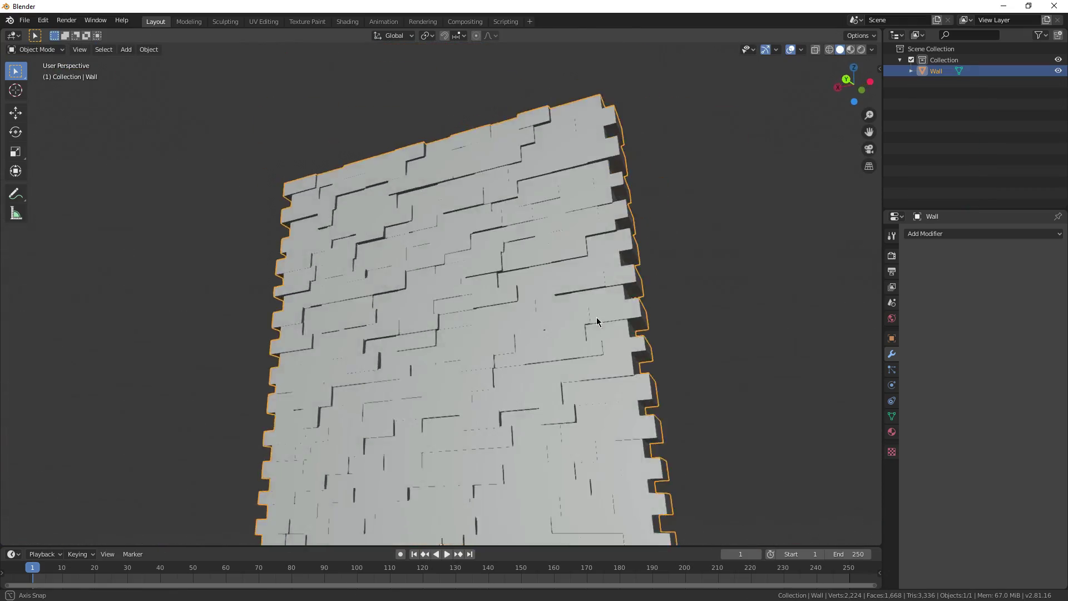
Add a Bevel modifier to the joined brick wall to round the edges of its bricks.
click(982, 234)
click(851, 273)
middle_drag(851, 273, 648, 329)
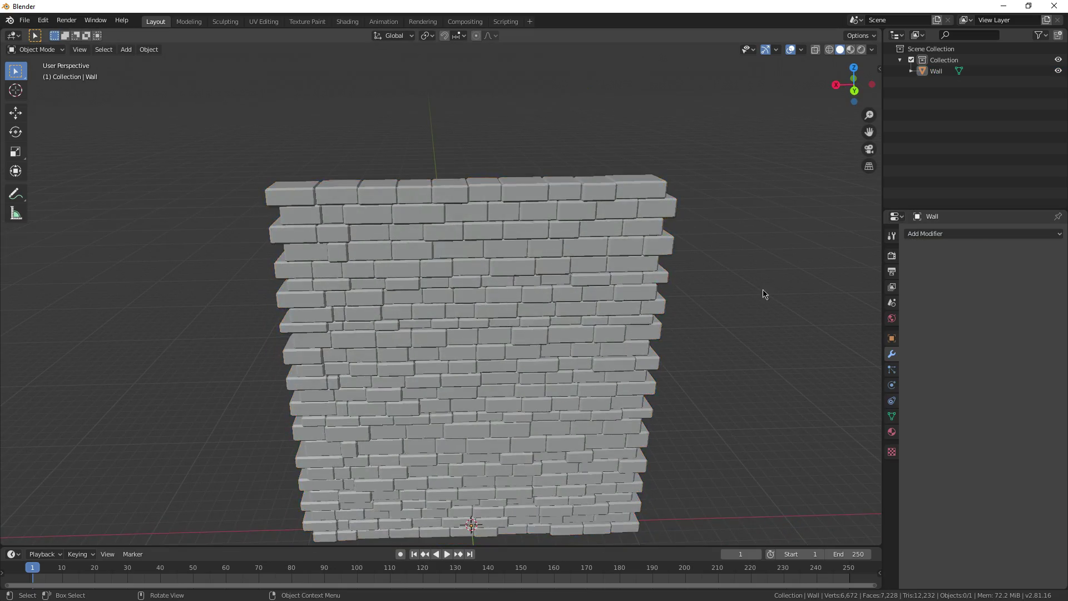
middle_drag(764, 294, 569, 391)
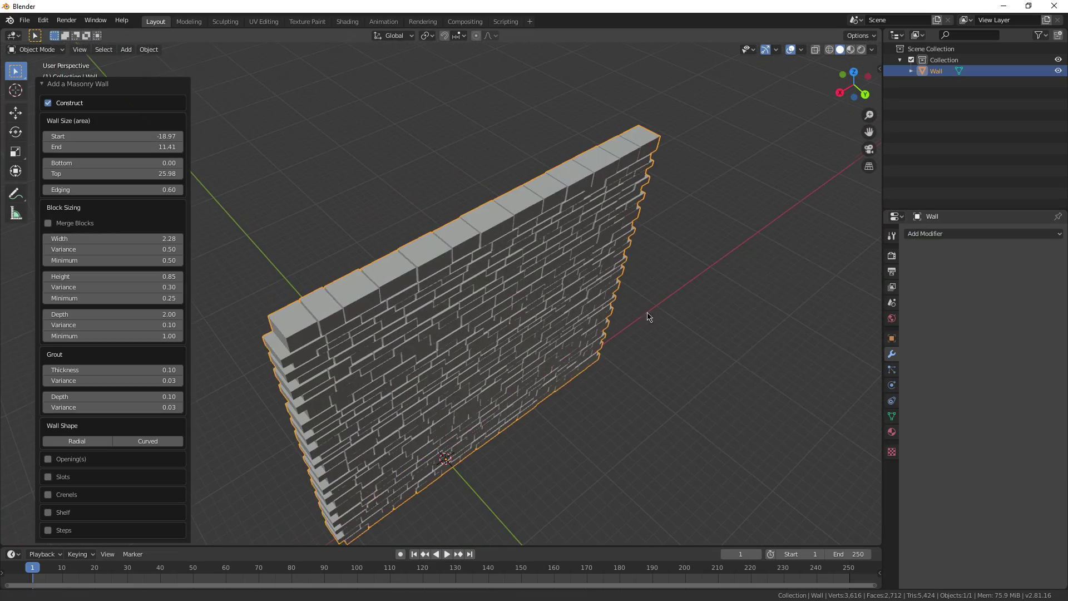
Add a Simple Deform modifier to the masonry wall, set to Bend around the Z axis with a 360° angle.
click(945, 234)
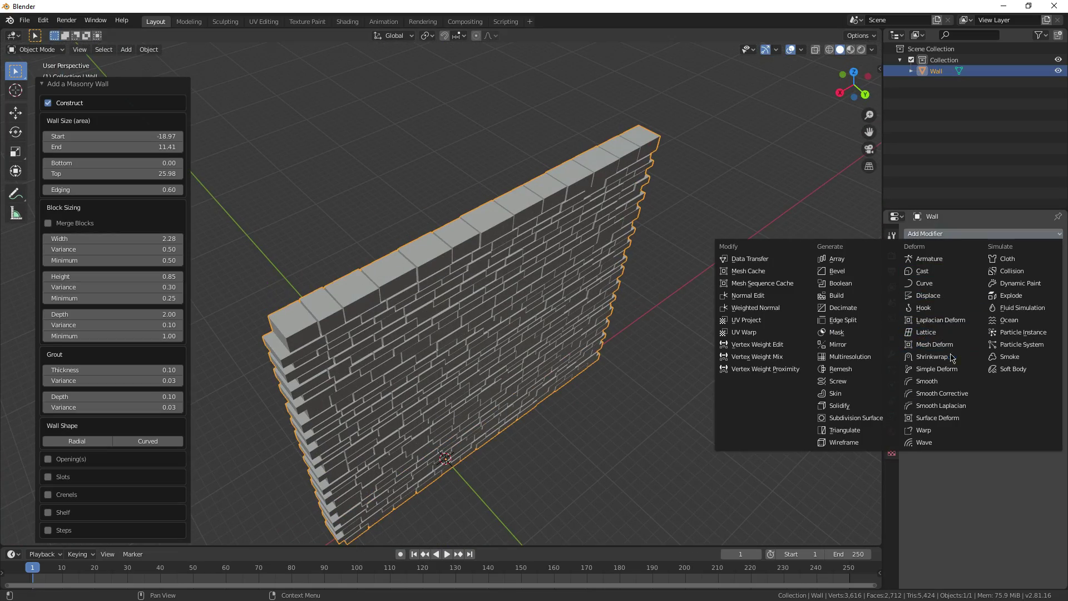
click(938, 368)
click(964, 283)
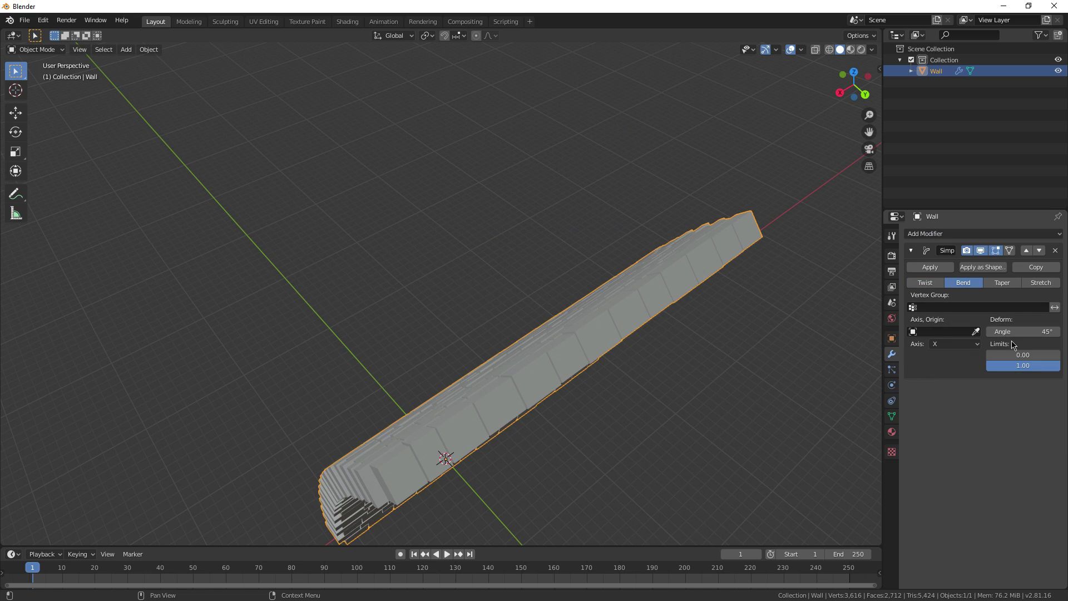
click(955, 382)
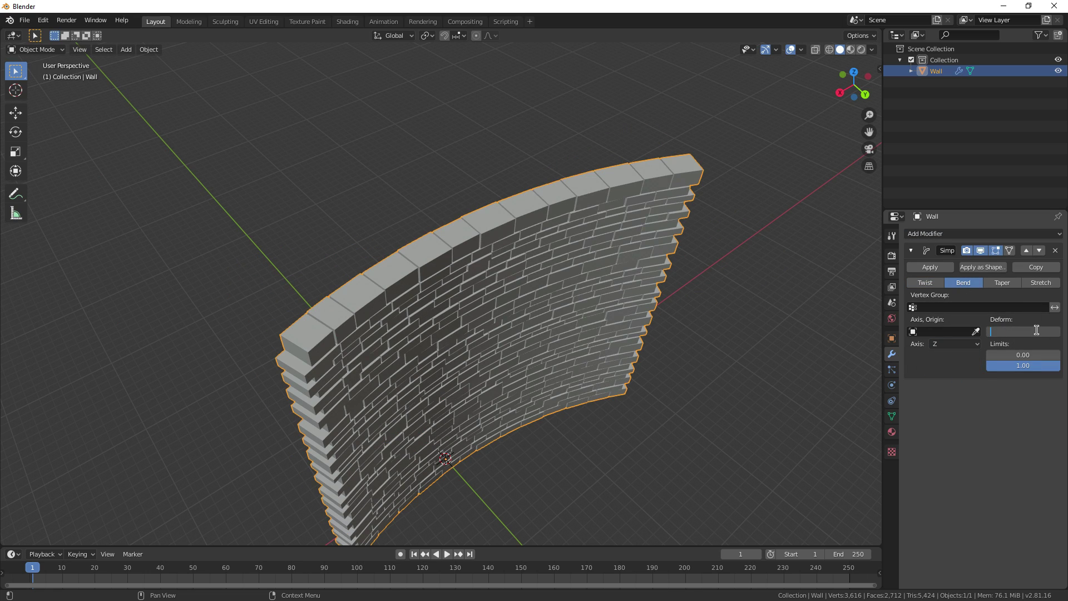
key(Return)
middle_drag(652, 396, 594, 367)
scroll(692, 363, down, 5)
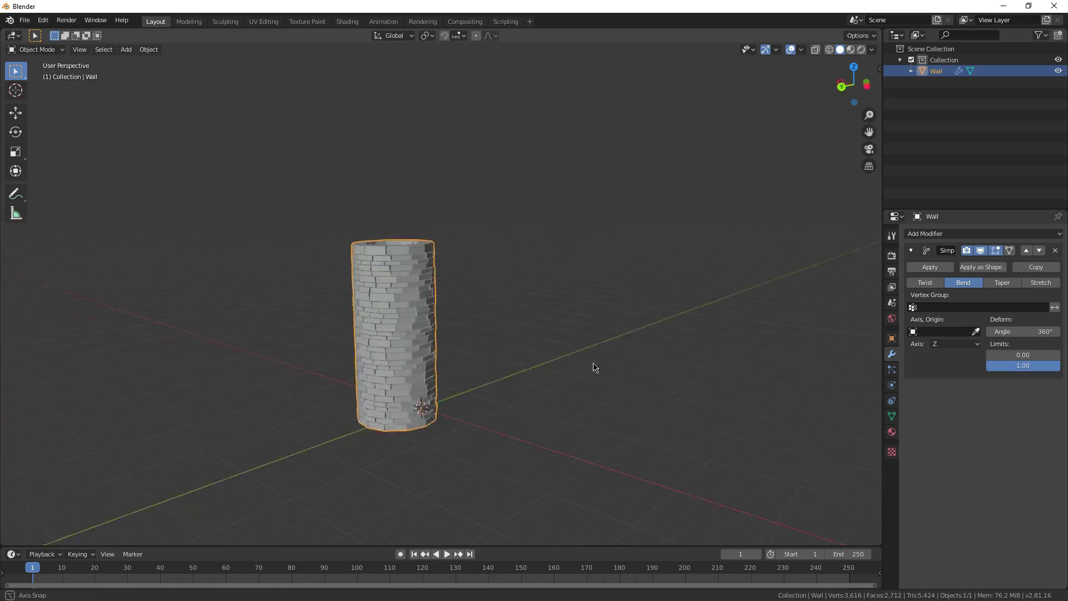
scroll(630, 361, up, 3)
middle_drag(512, 365, 847, 345)
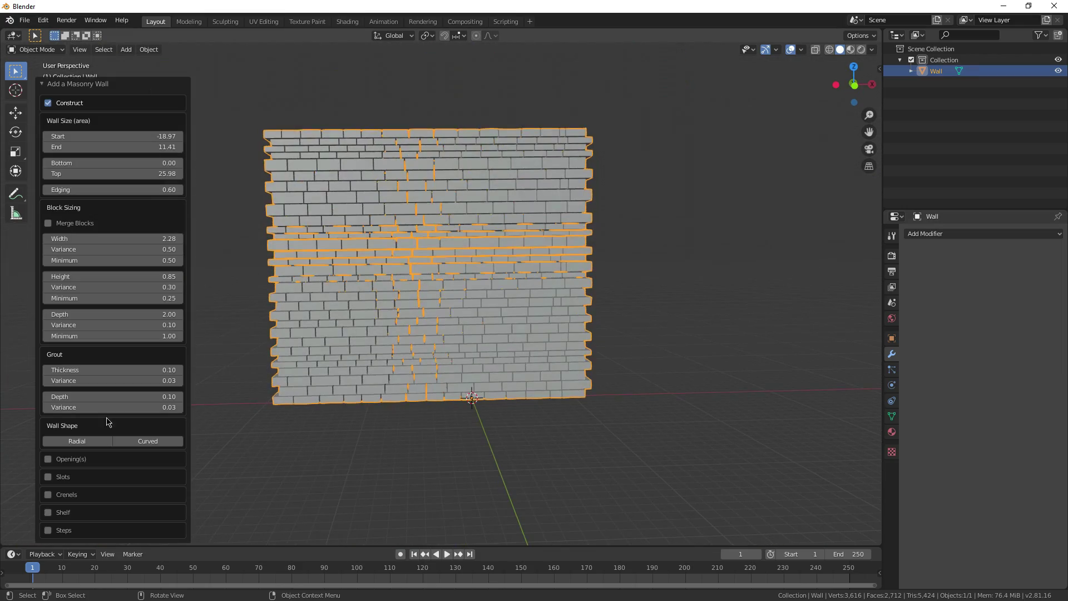
Enable an opening in the masonry wall, try toggling its top arch, and turn off its bottom arch.
click(82, 440)
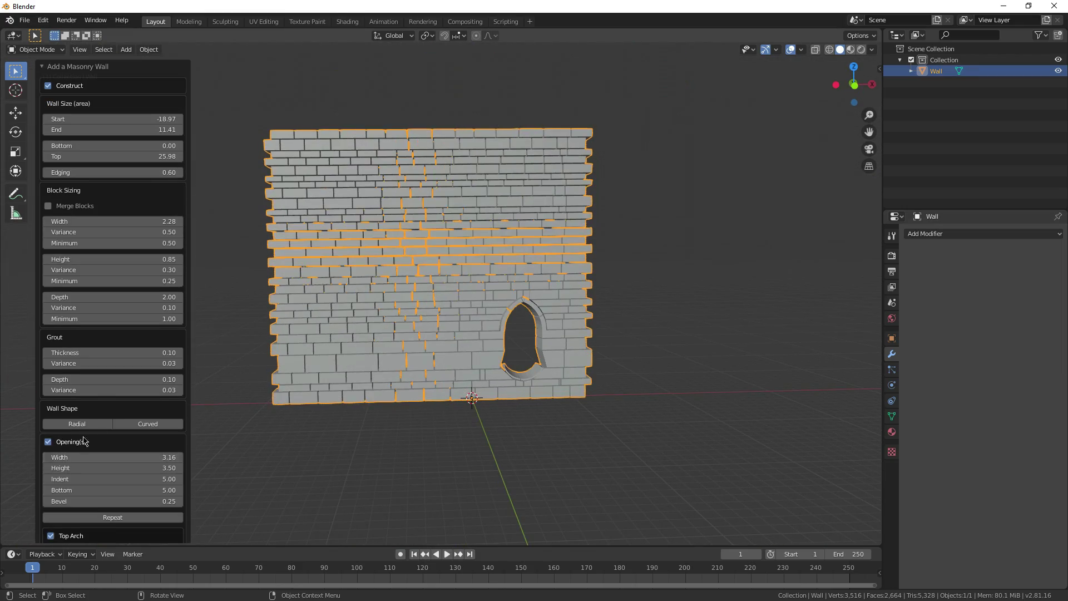
scroll(60, 452, down, 1)
click(51, 515)
click(51, 515)
scroll(55, 509, down, 5)
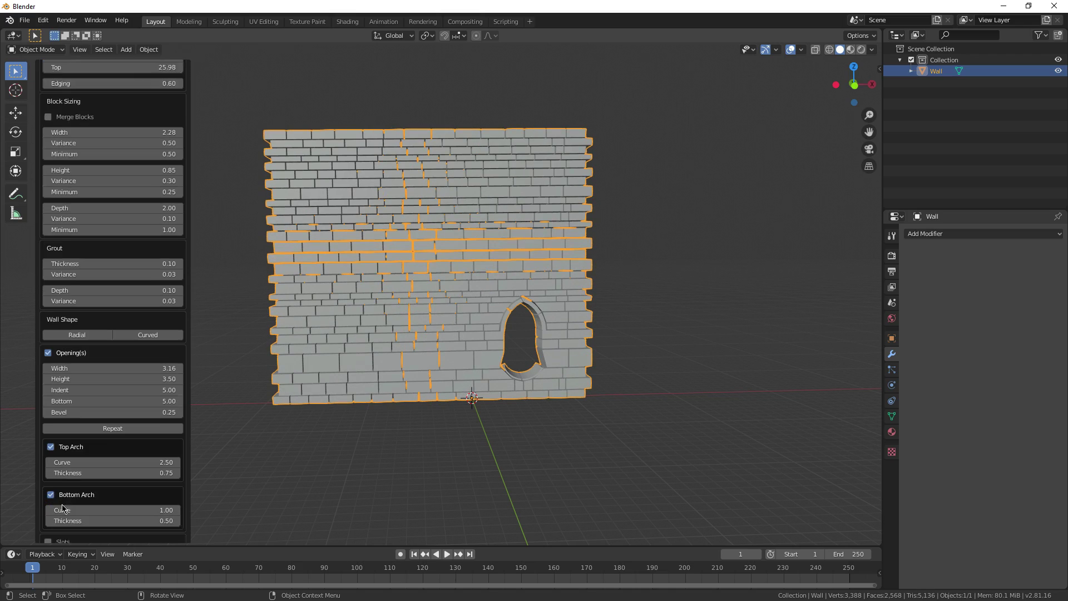
click(52, 451)
Set the opening's top arch curve to 2.95 and its width to 9.97, and adjust its height and bottom values.
middle_drag(390, 421, 343, 428)
mouse_move(114, 424)
mouse_down()
mouse_move(138, 425)
mouse_move(126, 425)
mouse_up()
drag(112, 330, 182, 330)
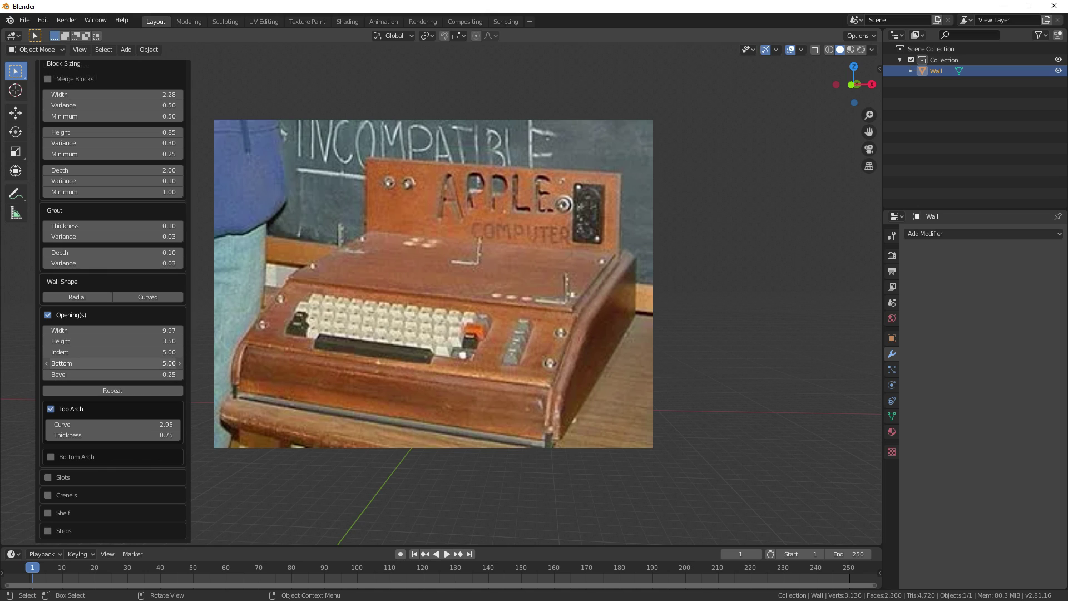
drag(86, 341, 164, 341)
mouse_move(87, 363)
mouse_down()
mouse_move(122, 363)
mouse_move(94, 363)
mouse_up()
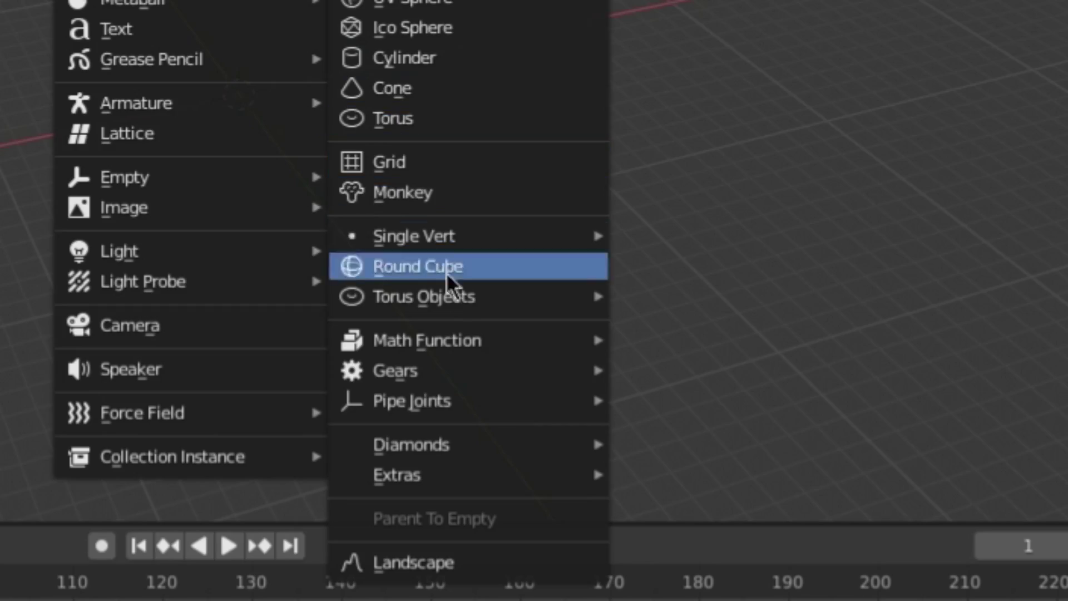
Add a Simple Star mesh with 12 points and try adjusting its outer radius.
mouse_move(504, 476)
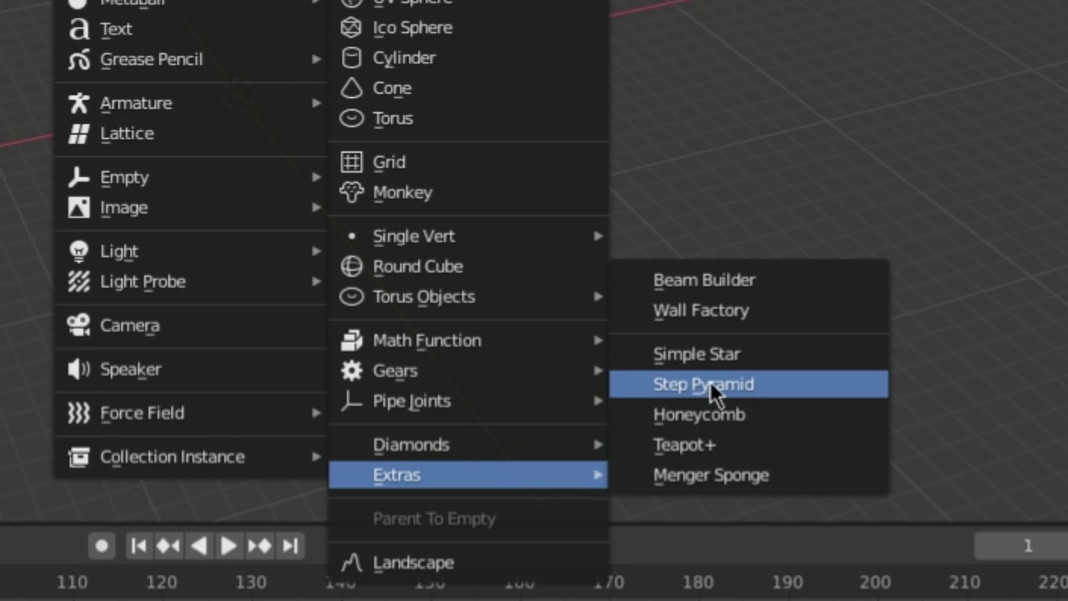
click(697, 353)
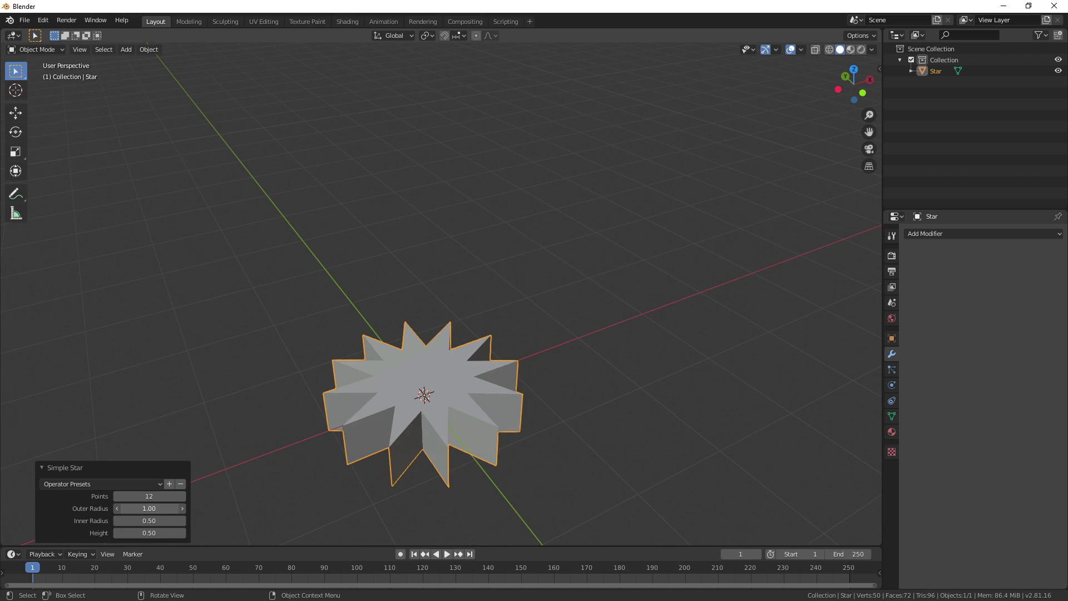
drag(149, 508, 155, 532)
click(140, 497)
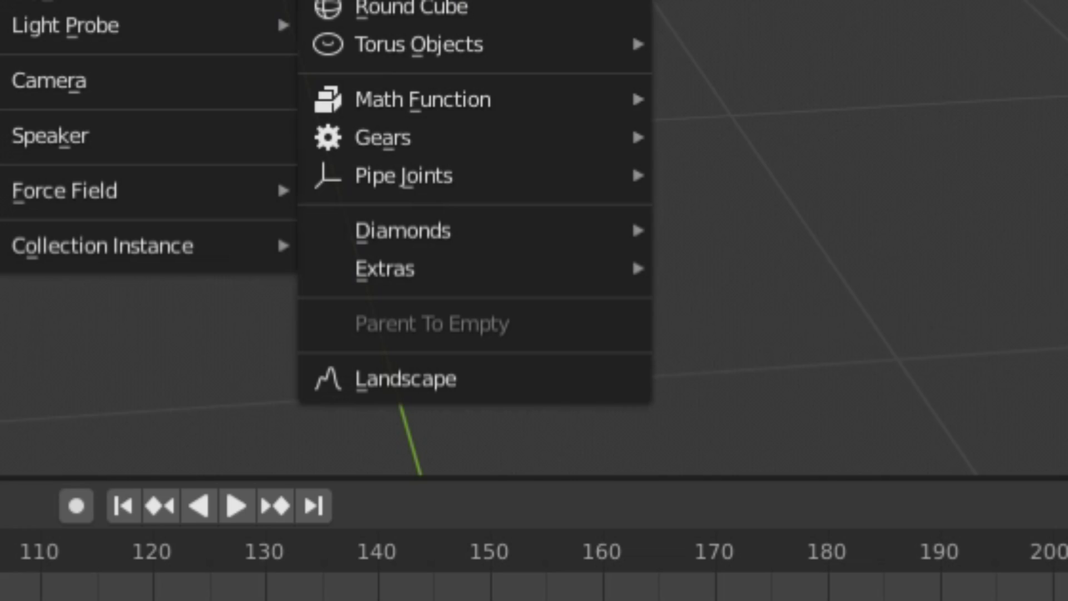
Add a Step Pyramid mesh, shift it to -0.21 m on X and set its number of sides to 26.
mouse_move(517, 481)
mouse_move(495, 270)
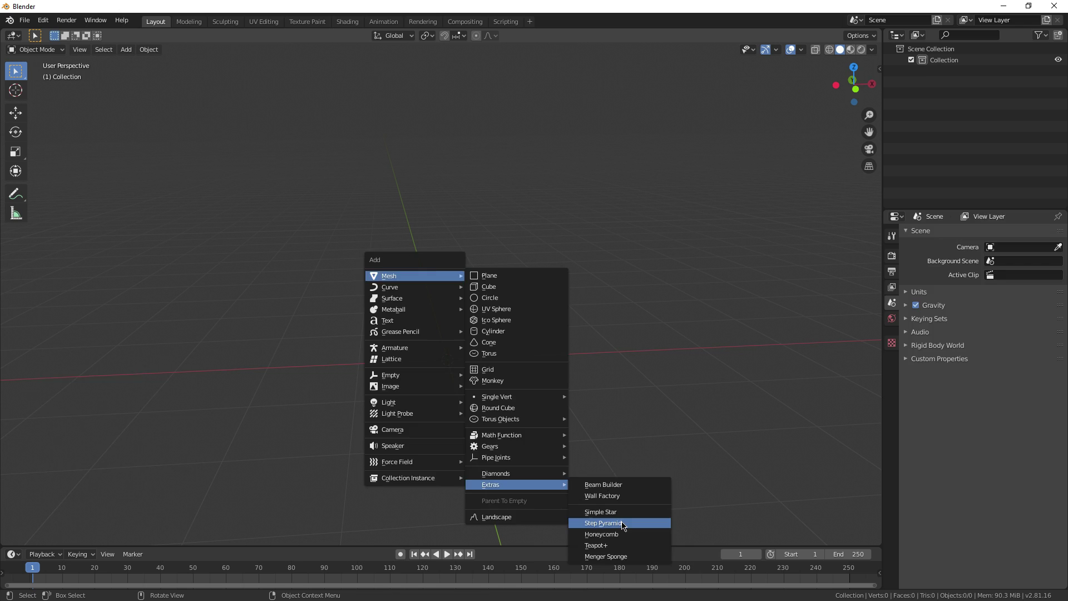
click(839, 405)
middle_drag(484, 433, 331, 450)
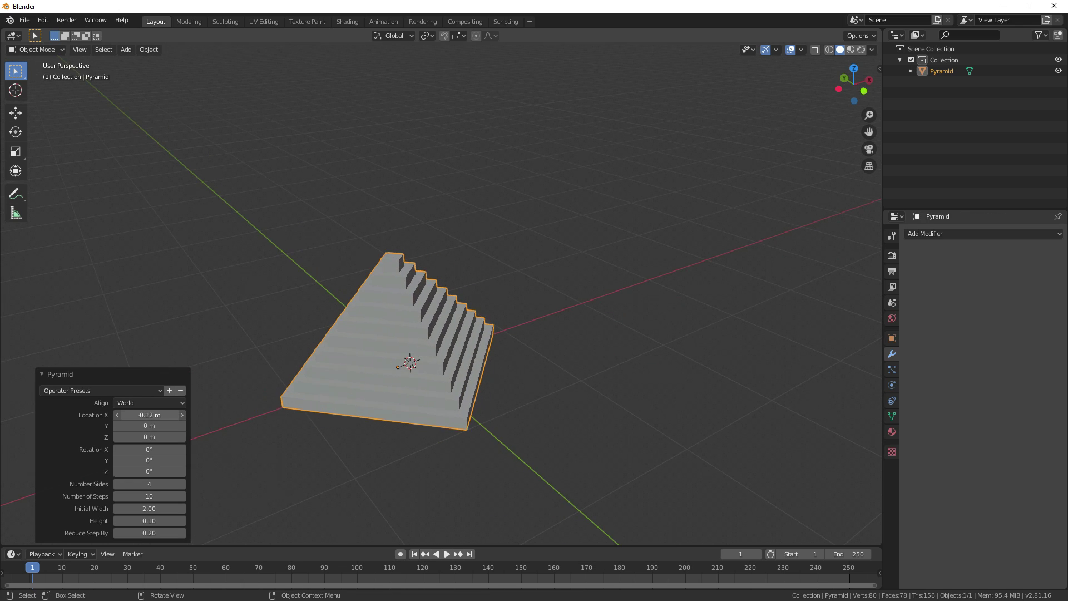
drag(154, 487, 223, 488)
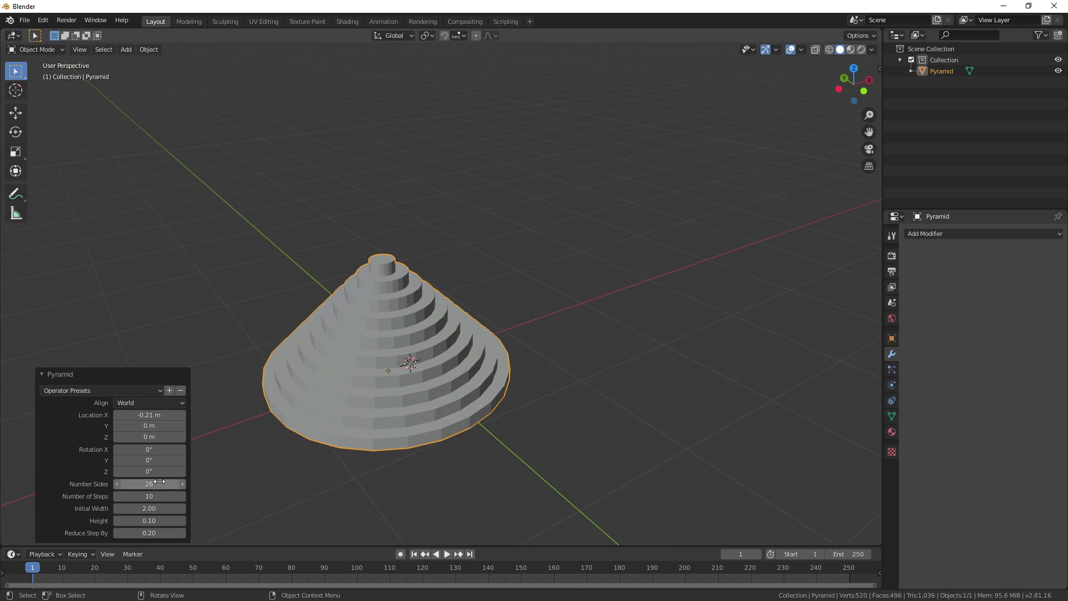
Set the pyramid's number of steps to 37, its height to 0.01 and its step reduction to 0.02.
middle_drag(155, 488, 200, 498)
scroll(197, 498, down, 3)
drag(150, 496, 163, 495)
scroll(372, 457, down, 4)
mouse_move(150, 533)
mouse_down()
mouse_move(167, 533)
mouse_move(140, 533)
mouse_move(158, 533)
mouse_up()
scroll(397, 267, up, 5)
shift+middle_drag(421, 236, 454, 387)
drag(167, 518, 146, 519)
shift+middle_drag(456, 519, 492, 375)
scroll(493, 376, up, 4)
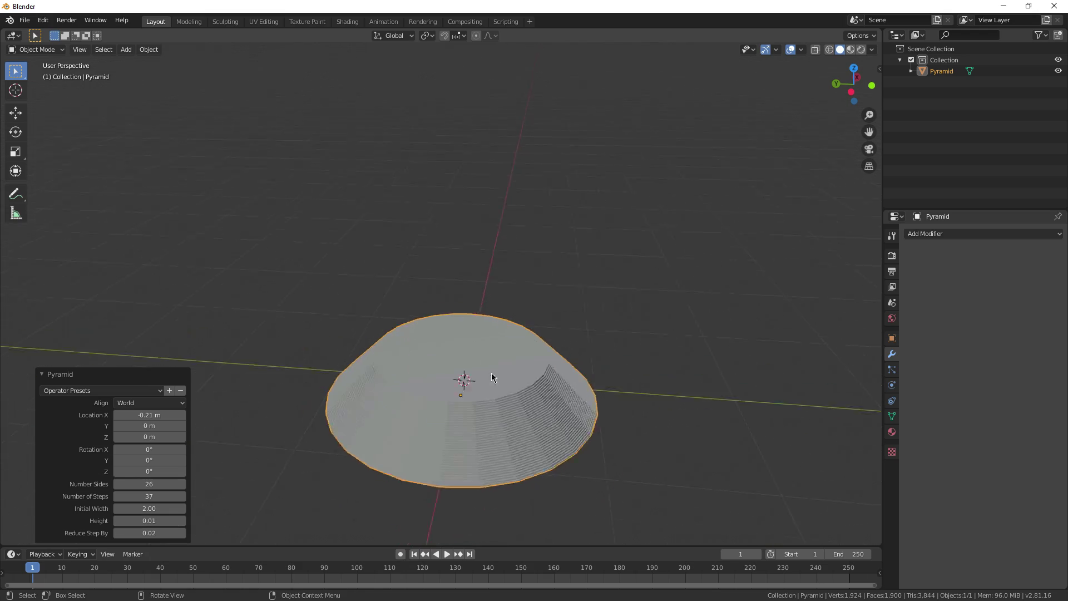
Increase the pyramid's number of steps to 100 and inspect its finely ridged surface up close.
shift+middle_drag(446, 479, 423, 392)
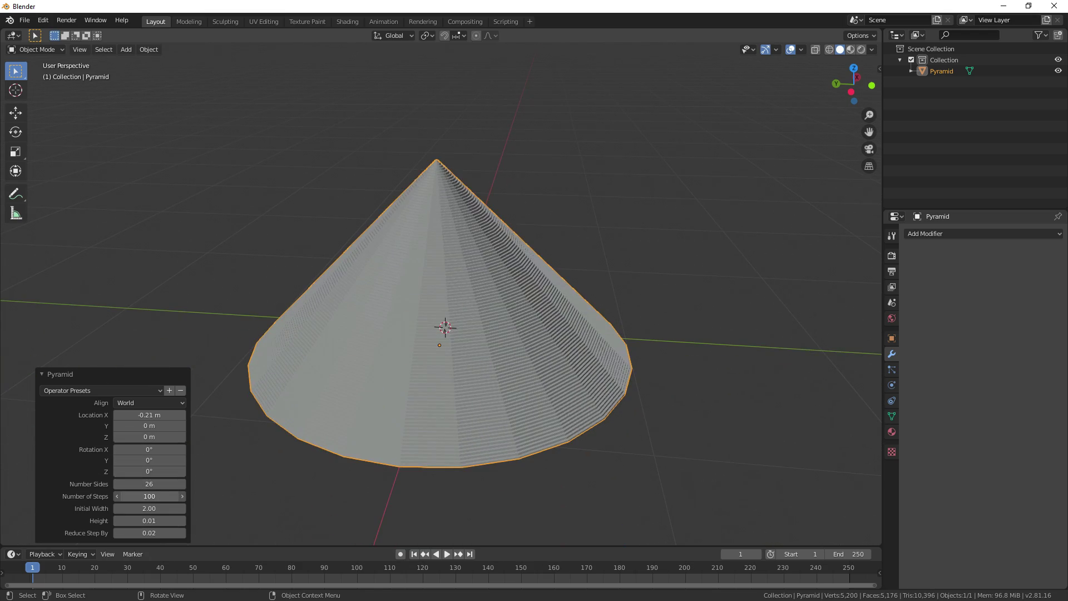
scroll(509, 442, up, 6)
middle_drag(509, 442, 362, 358)
scroll(374, 400, up, 4)
scroll(374, 400, down, 2)
scroll(512, 453, down, 7)
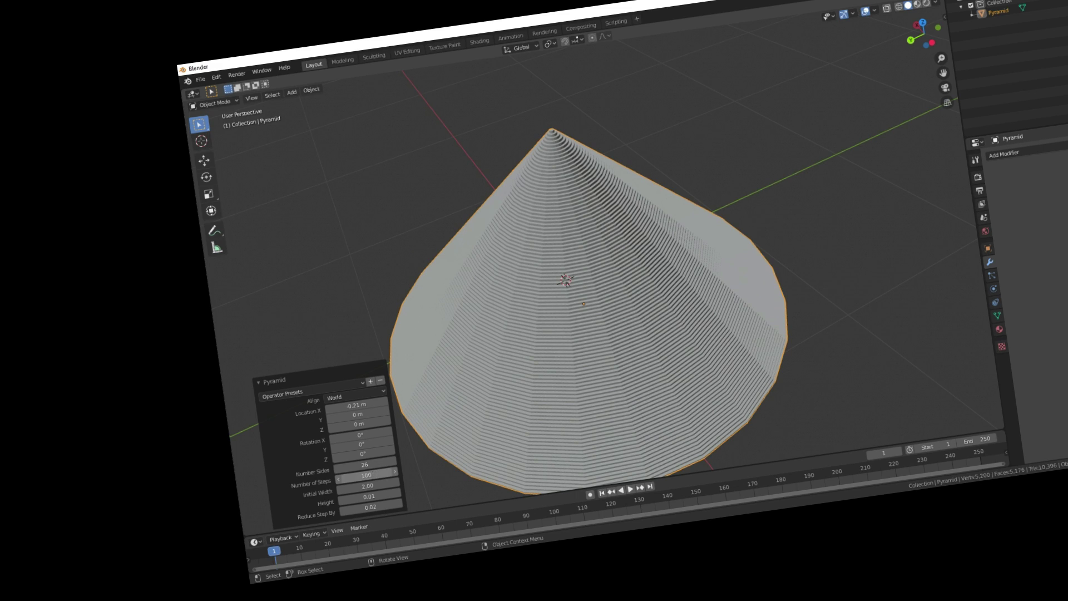
drag(140, 525, 189, 496)
middle_drag(345, 356, 361, 323)
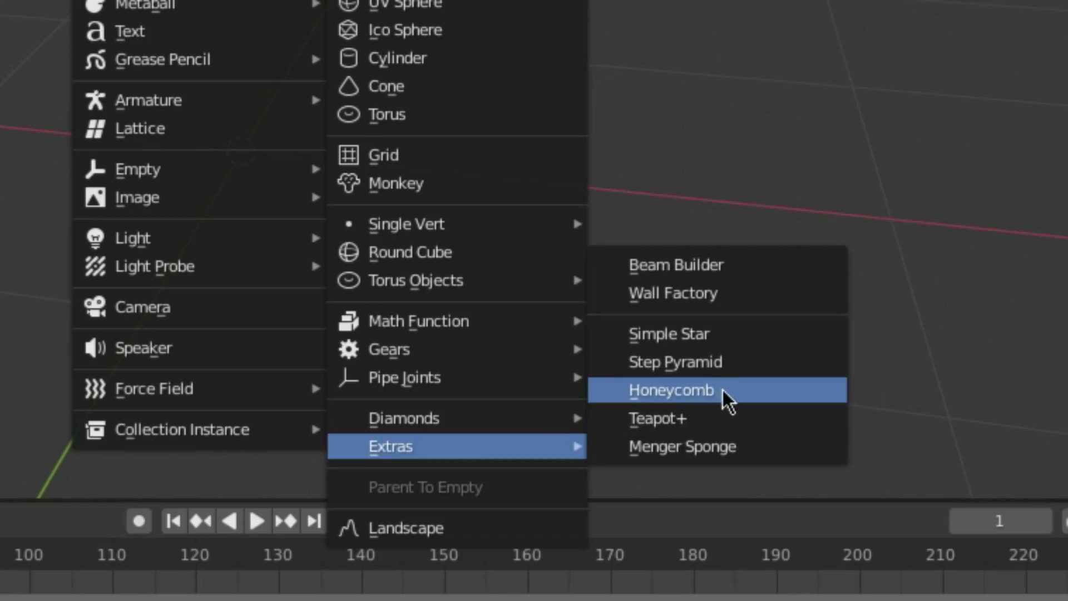
Add a Honeycomb mesh with 10 rows and 12 columns, and adjust its cell diameter and edge width.
click(722, 391)
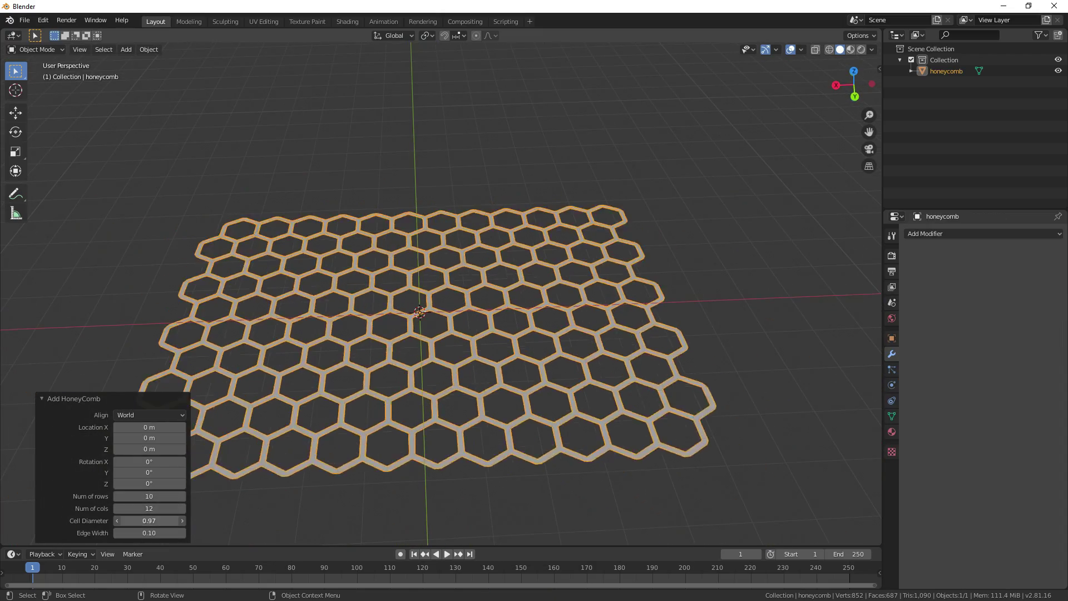
drag(149, 521, 133, 520)
drag(153, 533, 163, 533)
scroll(457, 373, up, 3)
middle_drag(457, 376, 492, 349)
Extrude all faces of the honeycomb vertically to give its hexagonal cells depth.
key(Tab)
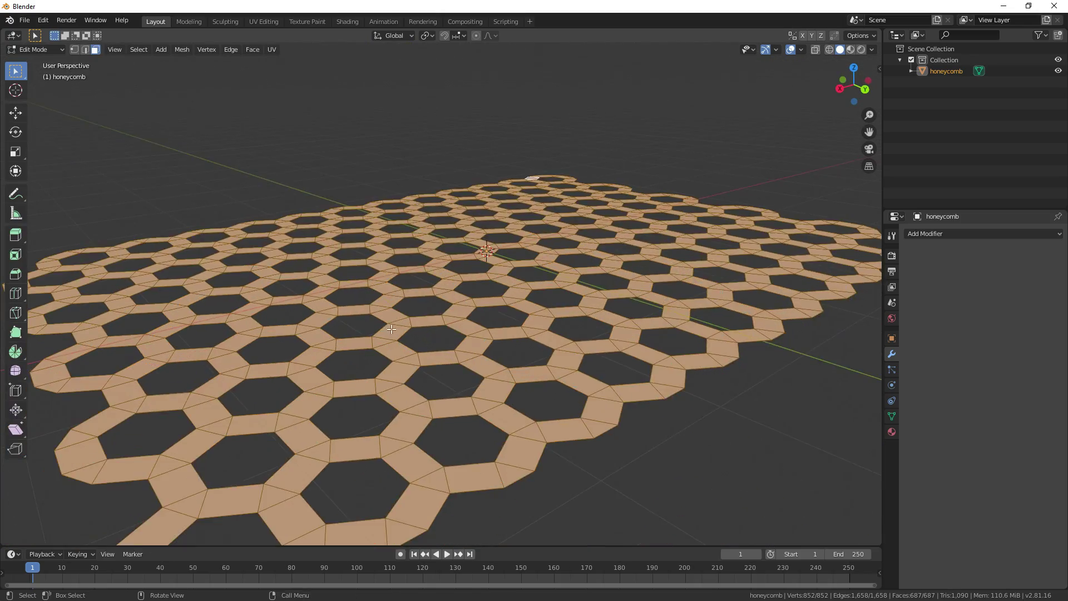
scroll(492, 348, down, 3)
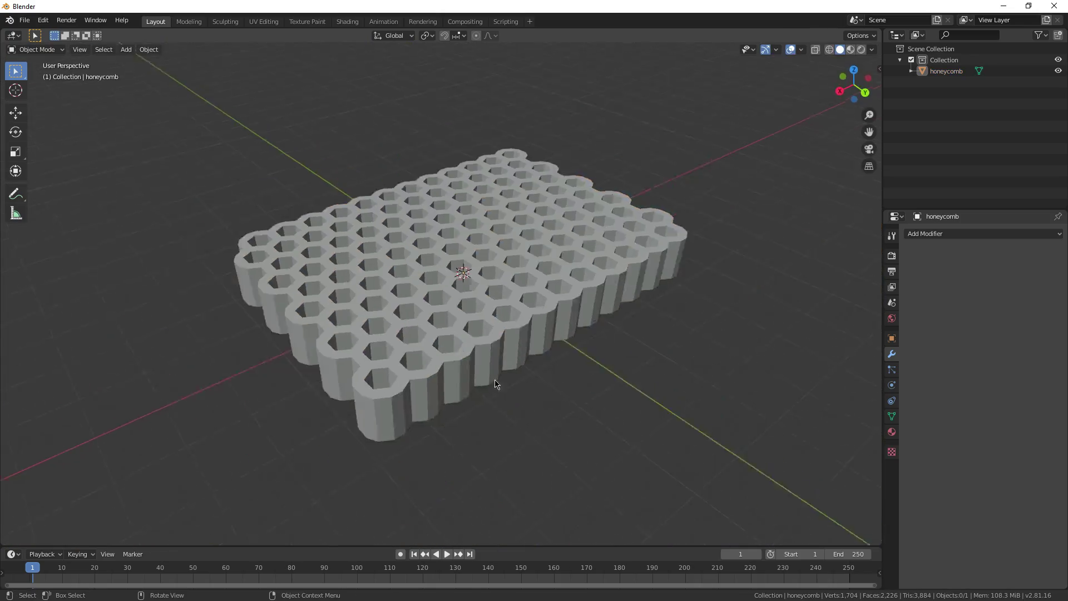
mouse_move(494, 383)
middle_down()
mouse_move(407, 291)
mouse_move(564, 409)
mouse_move(522, 420)
mouse_move(564, 379)
mouse_move(506, 385)
middle_up()
click(565, 409)
Delete the extruded honeycomb and add a new Honeycomb mesh.
scroll(564, 409, up, 3)
key(Delete)
key(shift+a)
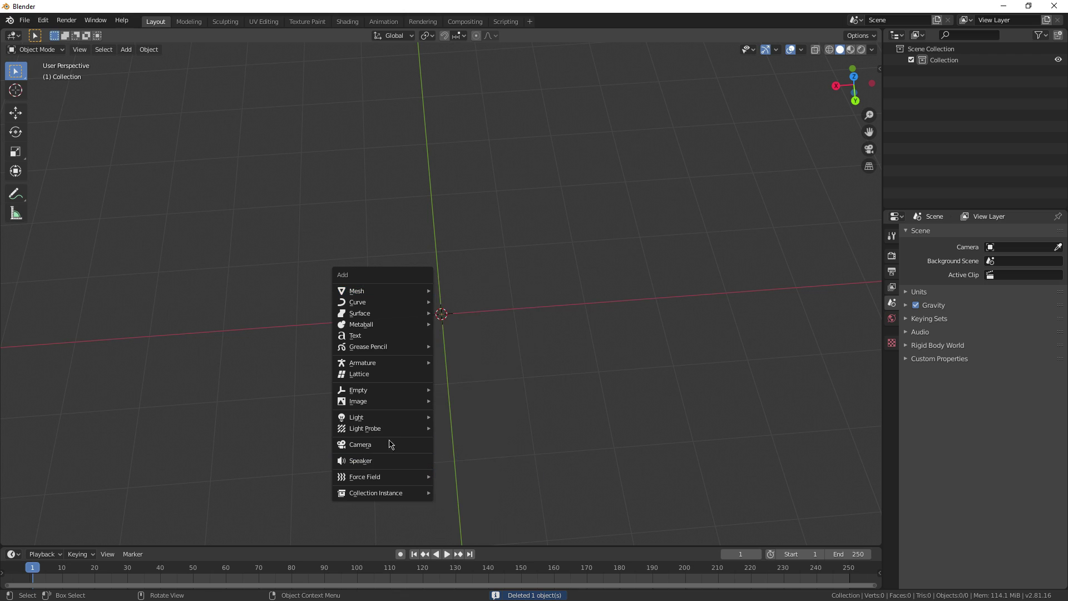
mouse_move(359, 290)
mouse_move(512, 502)
click(566, 548)
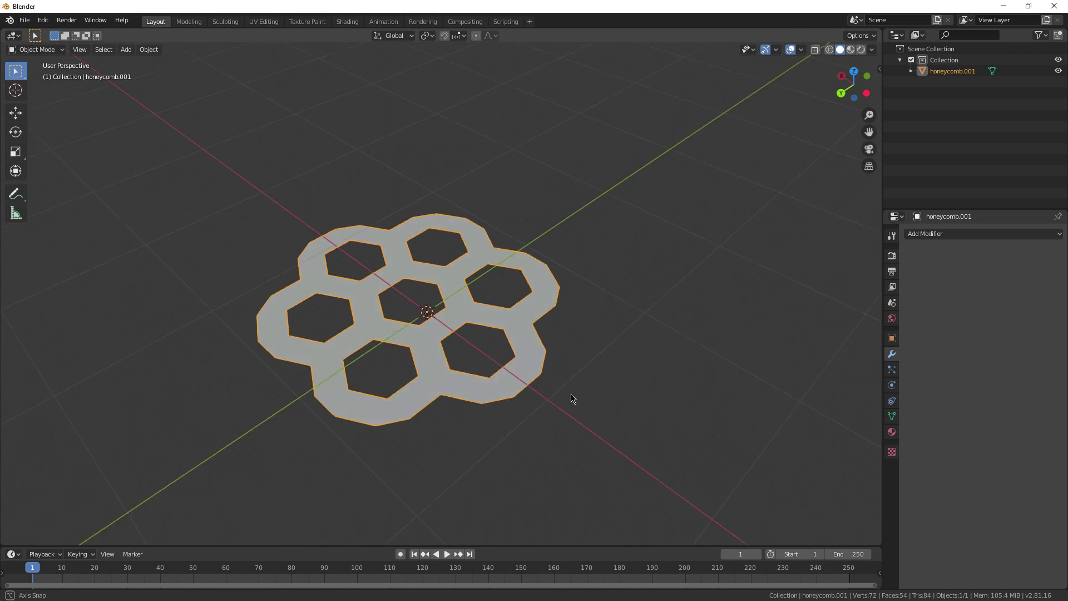
Examine the face layout of the honeycomb mesh in Edit Mode and look at it from other angles.
key(Tab)
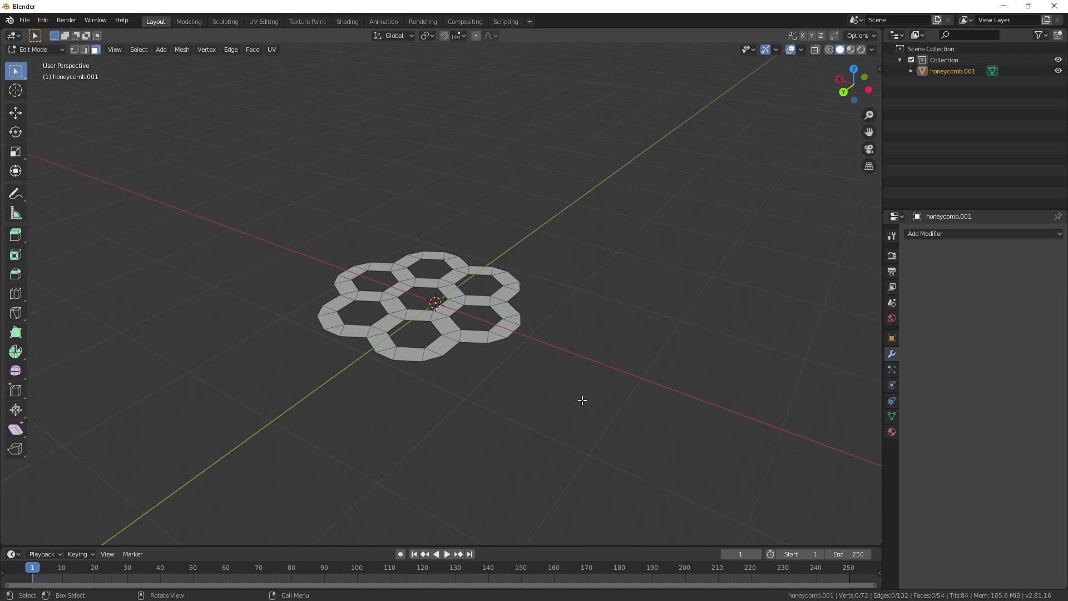
click(603, 321)
key(Tab)
middle_drag(611, 317, 440, 433)
middle_drag(365, 391, 555, 414)
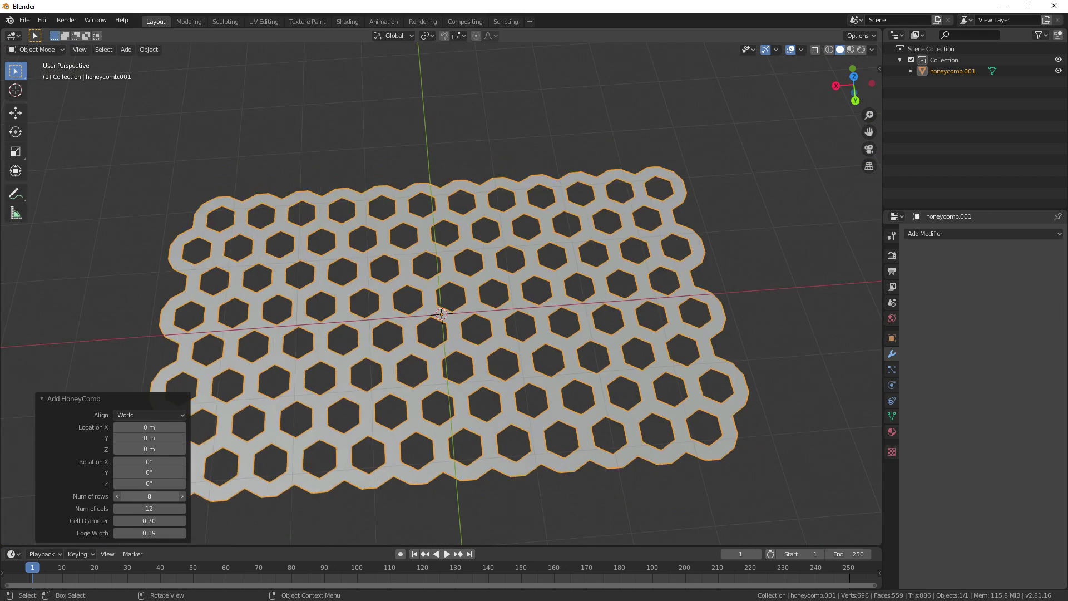
Set the honeycomb to 3 rows and 3 columns and open it in Edit Mode to show its faces.
drag(179, 495, 165, 496)
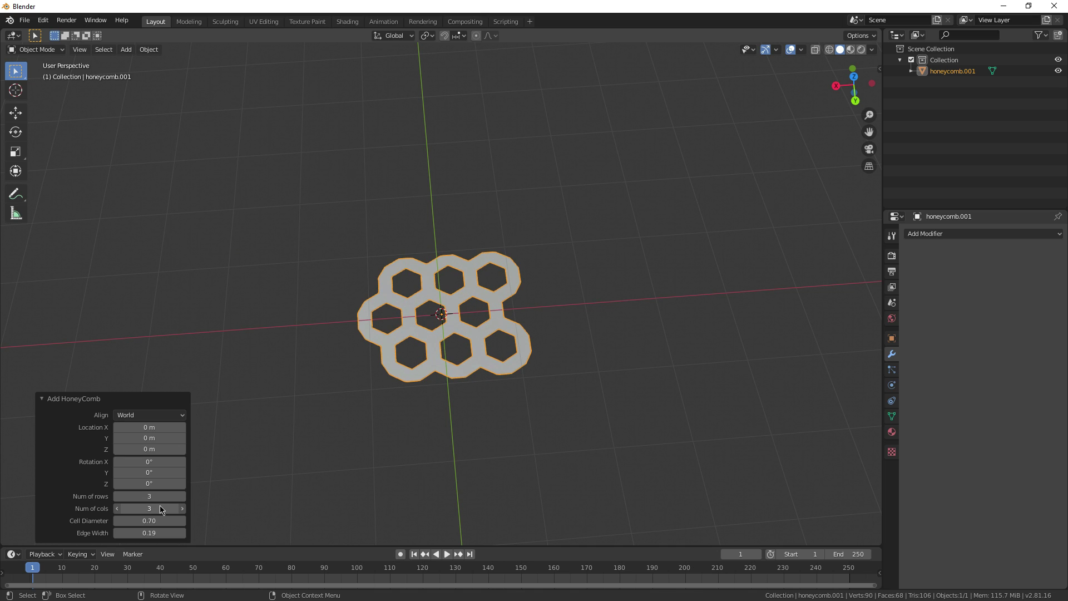
middle_drag(469, 401, 406, 400)
key(Tab)
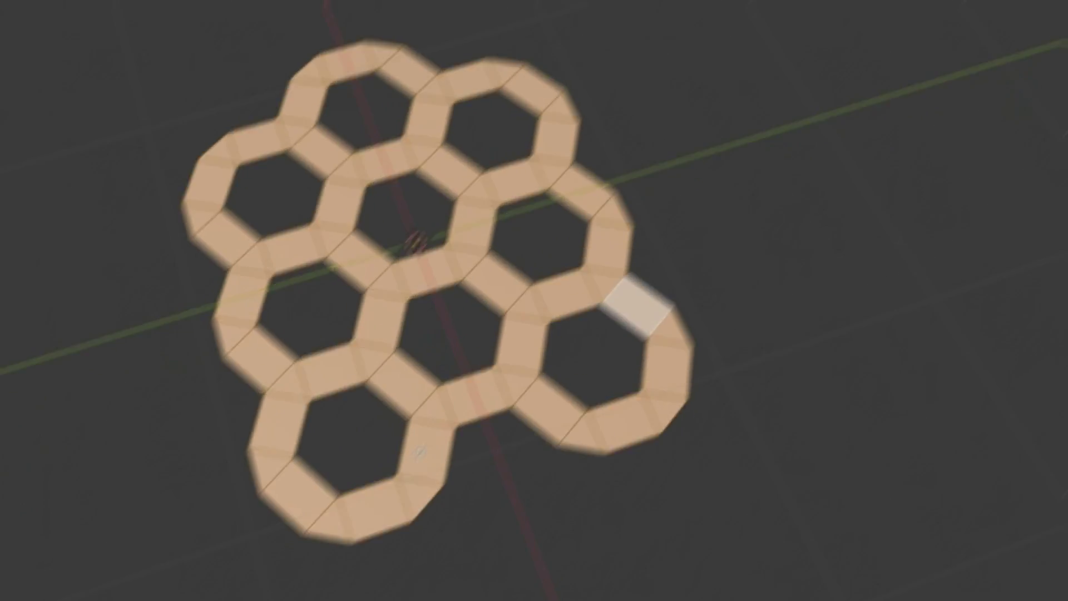
drag(220, 392, 367, 520)
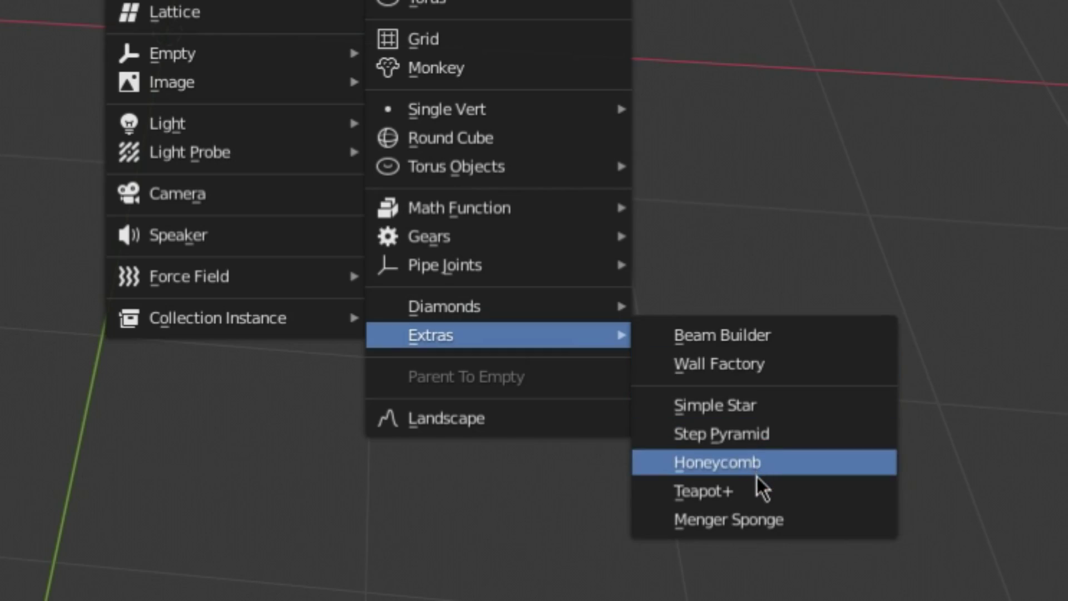
Replace the honeycomb with a Teapot+ mesh and set its resolution to 8.
click(756, 490)
middle_drag(510, 385, 526, 429)
scroll(453, 459, down, 2)
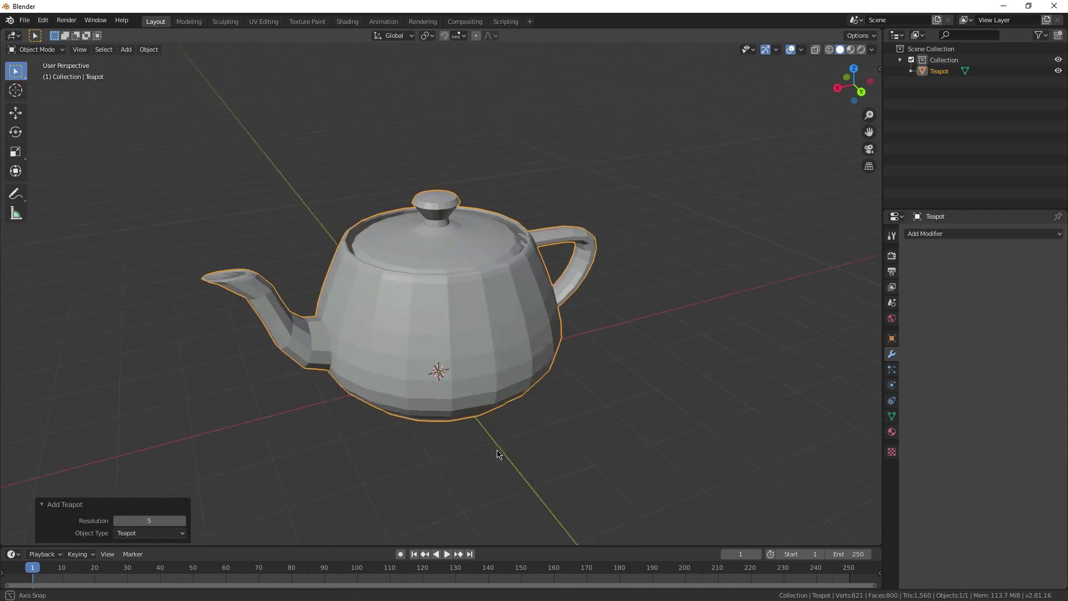
scroll(269, 516, up, 2)
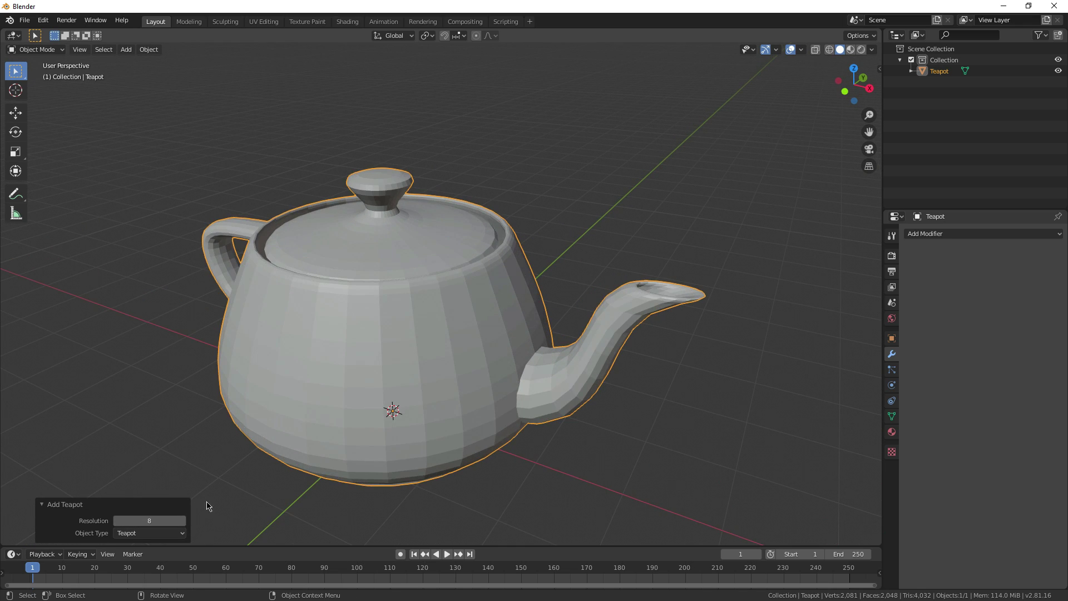
middle_drag(206, 505, 227, 507)
Lower the teapot's resolution to 2 for comparison and raise it to 11 for a smoother body.
drag(118, 526, 94, 526)
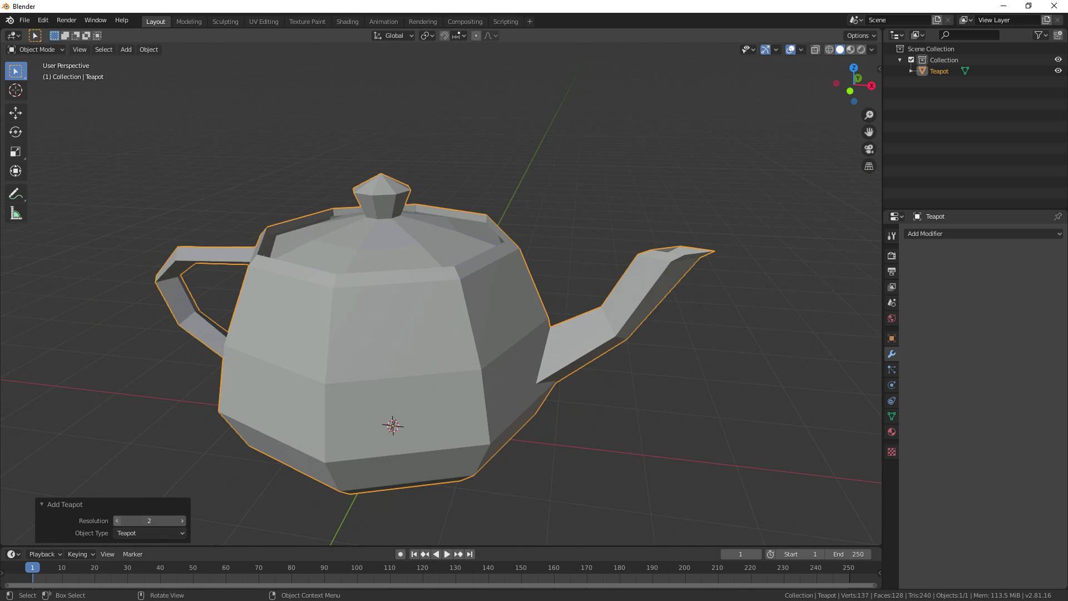
mouse_move(263, 445)
middle_down()
mouse_move(346, 425)
mouse_move(265, 444)
middle_up()
drag(145, 520, 195, 520)
scroll(298, 439, down, 2)
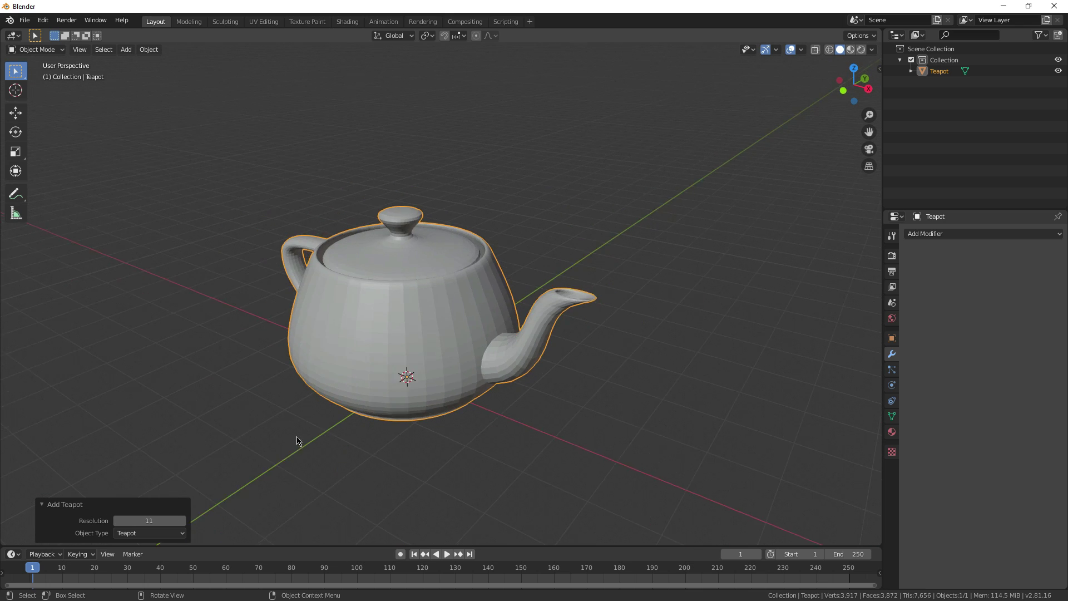
middle_drag(298, 439, 325, 431)
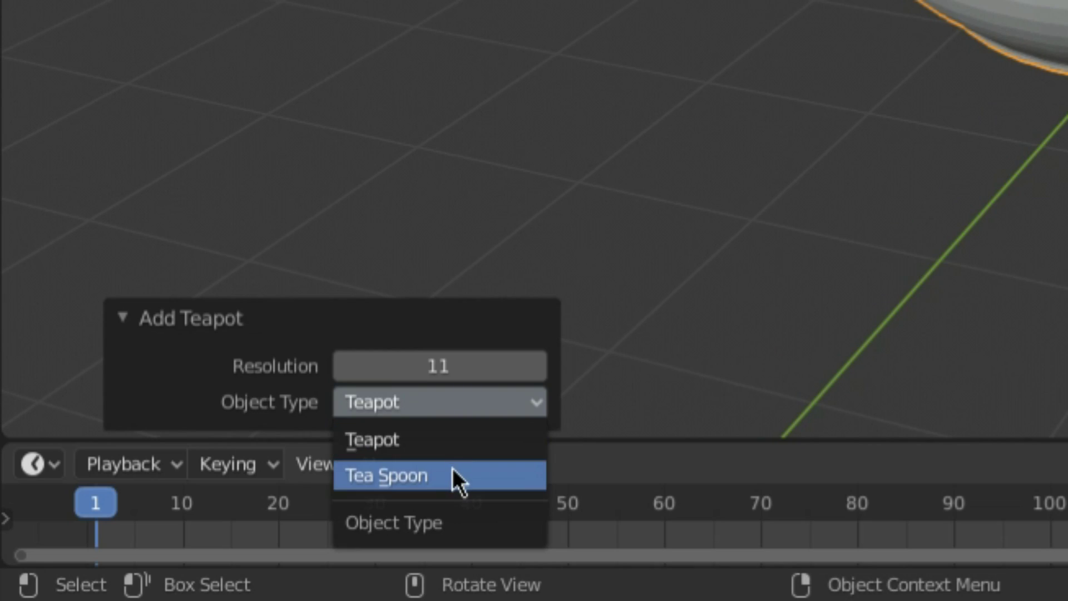
Change the teapot's object type to Tea Spoon and shade the spoon smooth.
click(155, 559)
shift+middle_drag(450, 401, 414, 493)
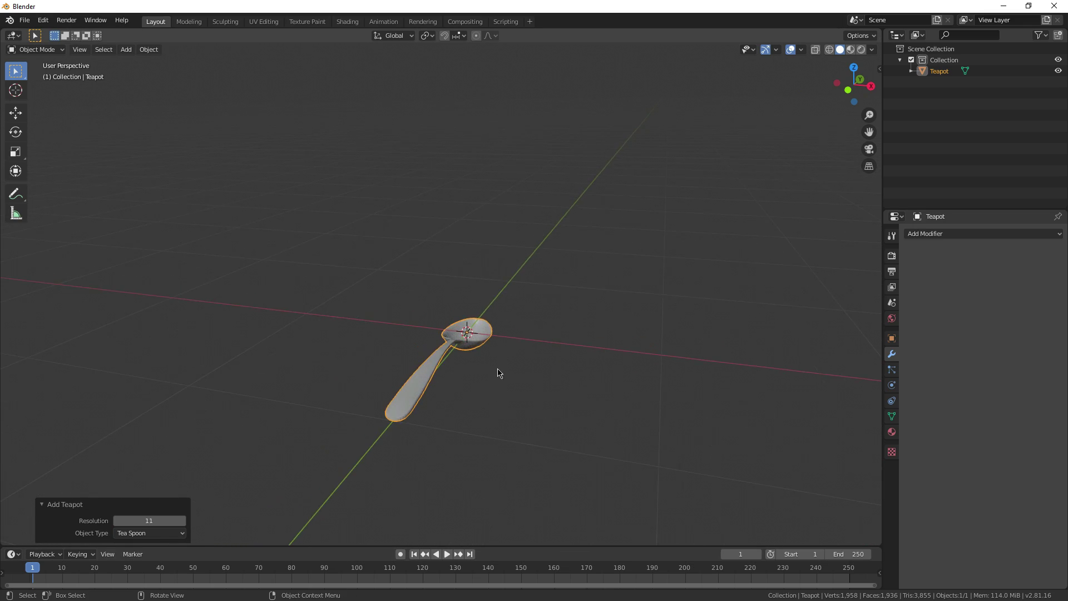
scroll(411, 394, up, 3)
right_click(420, 370)
click(421, 369)
click(512, 352)
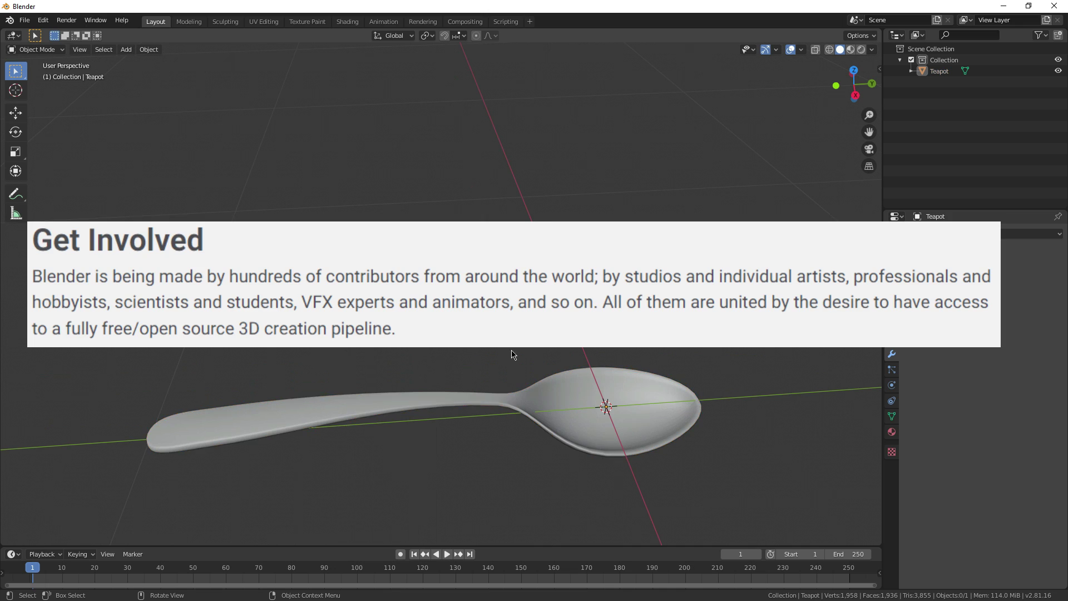
middle_drag(512, 352, 487, 365)
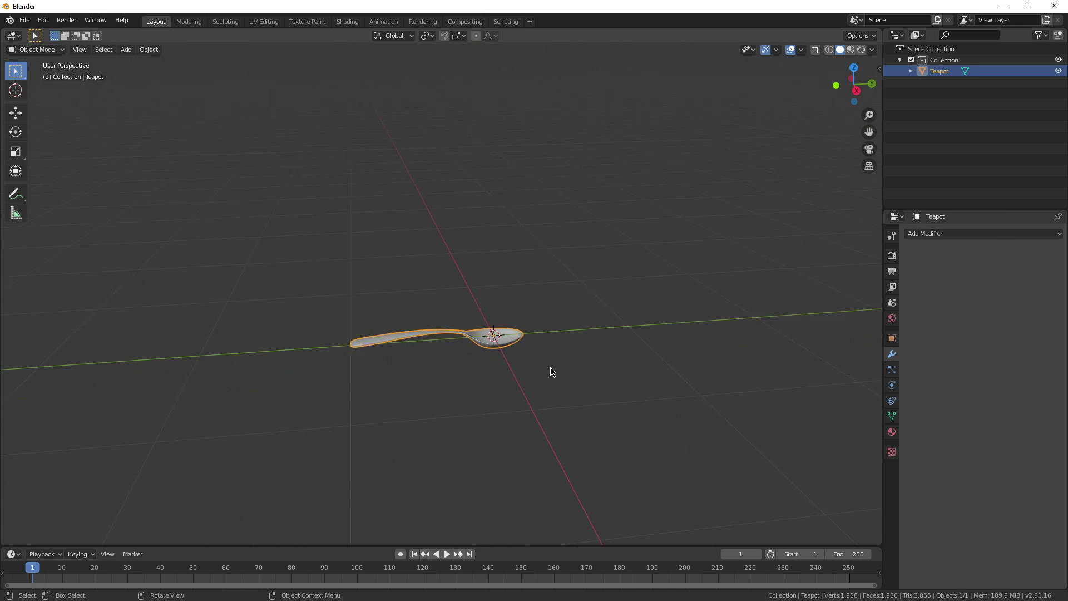
Replace the spoon with a Menger Sponge mesh and set its level to 3.
key(shift+a)
mouse_move(466, 443)
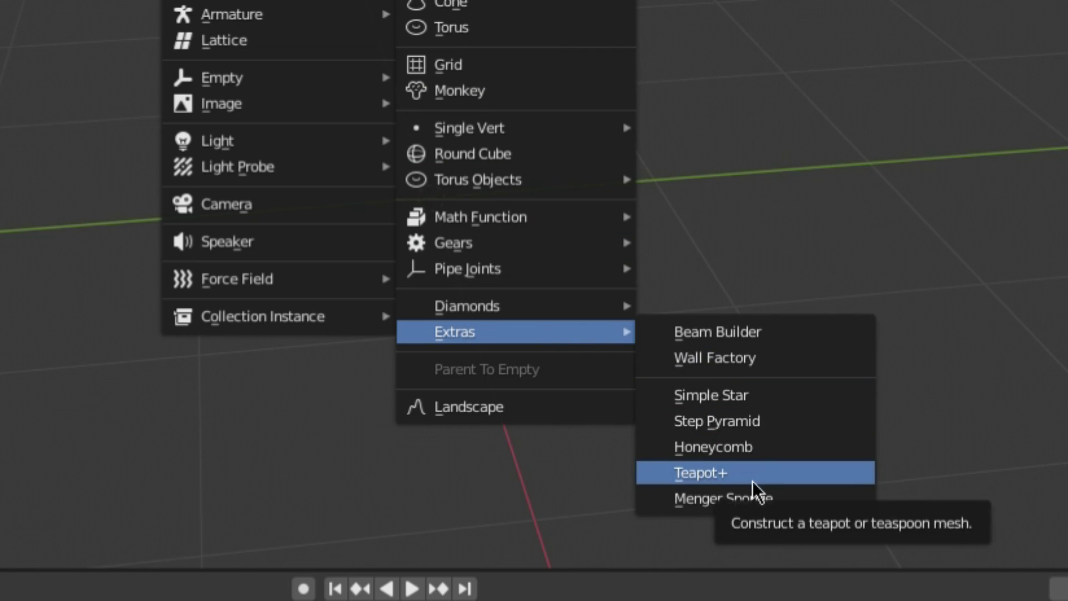
click(751, 499)
middle_drag(750, 504, 631, 403)
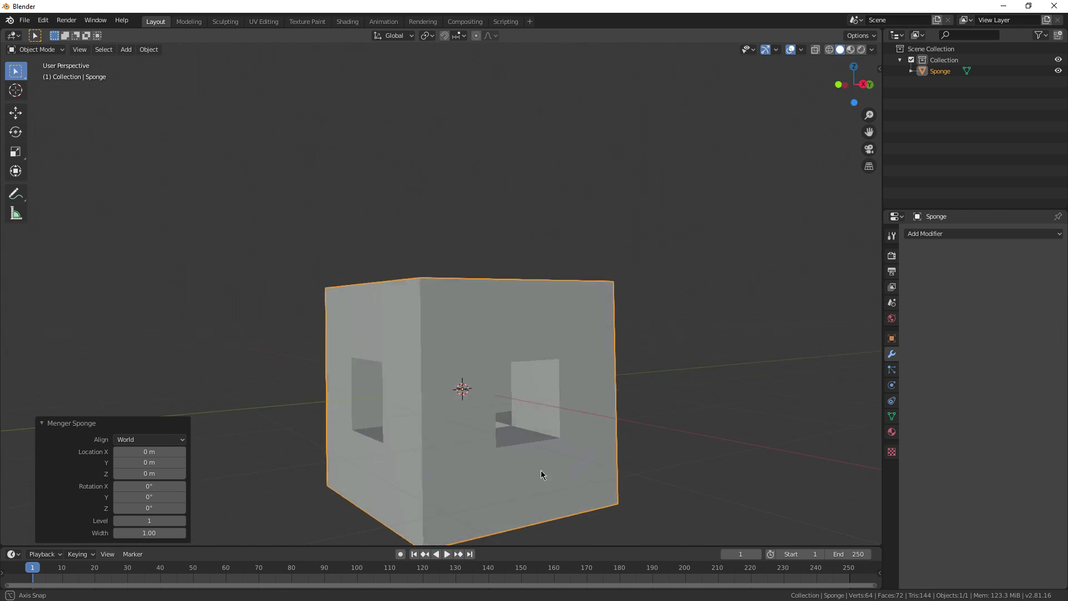
middle_drag(543, 474, 490, 445)
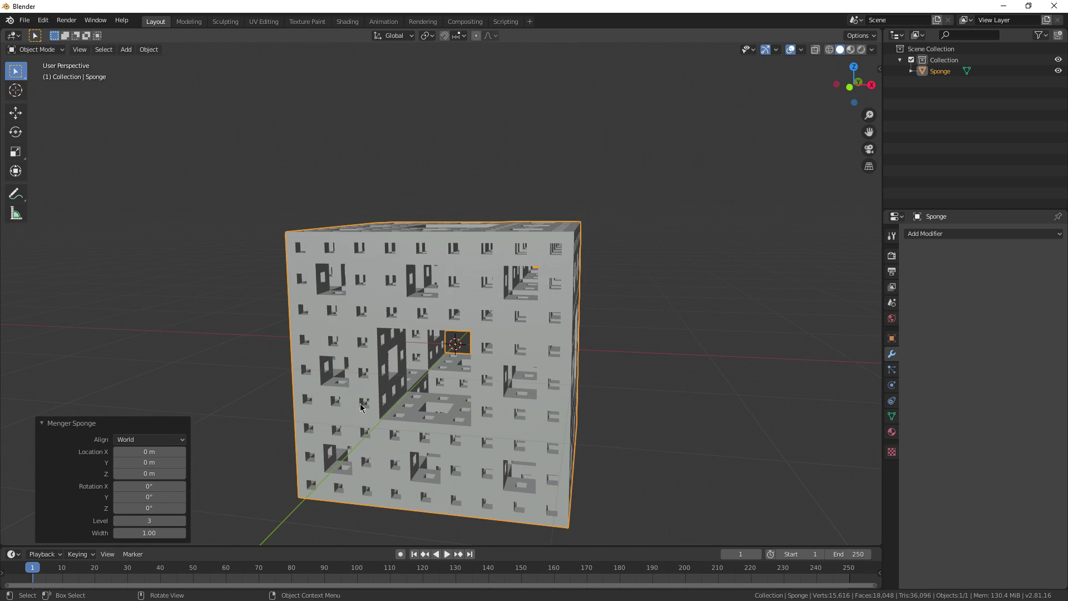
middle_drag(361, 407, 432, 392)
Set the Menger sponge's width to 0.94 and inspect its nested holes up close.
mouse_move(146, 533)
mouse_down()
mouse_move(162, 533)
mouse_move(132, 533)
mouse_move(141, 533)
mouse_up()
middle_drag(423, 398, 369, 412)
scroll(219, 455, up, 3)
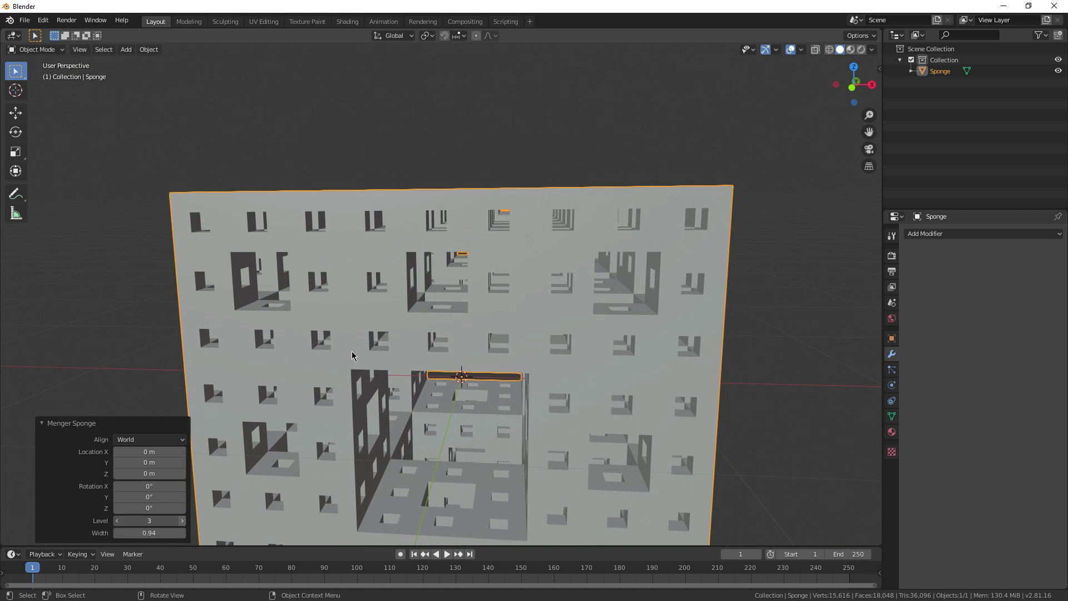
middle_drag(343, 356, 425, 348)
scroll(491, 336, up, 3)
scroll(482, 333, down, 3)
Replace the sponge with a Landscape mesh and look through its noise and displacement settings.
scroll(480, 332, down, 5)
key(shift+a)
mouse_move(480, 482)
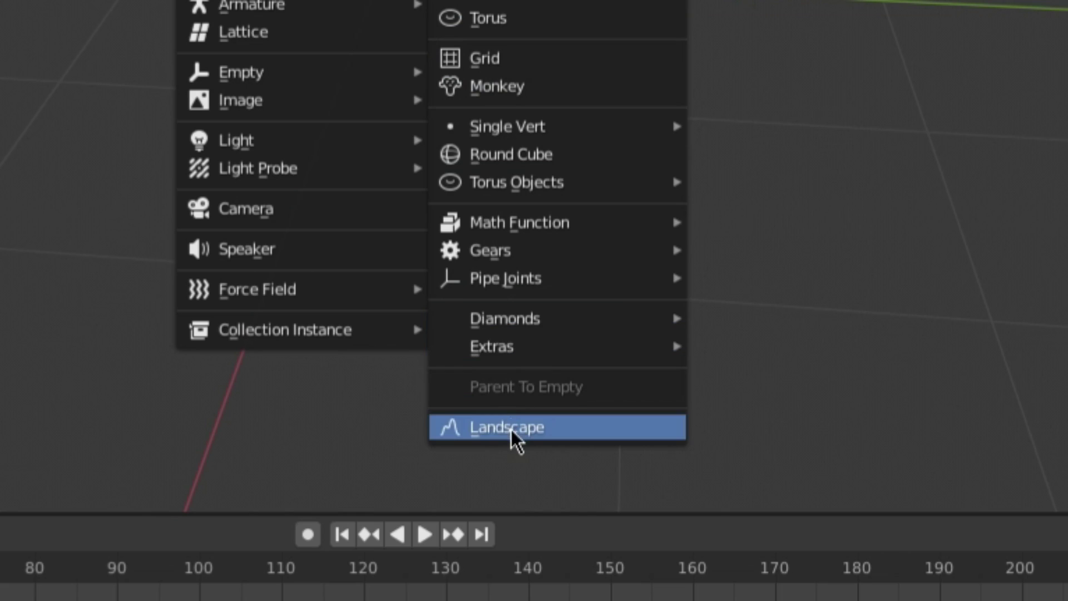
click(513, 432)
scroll(387, 275, up, 3)
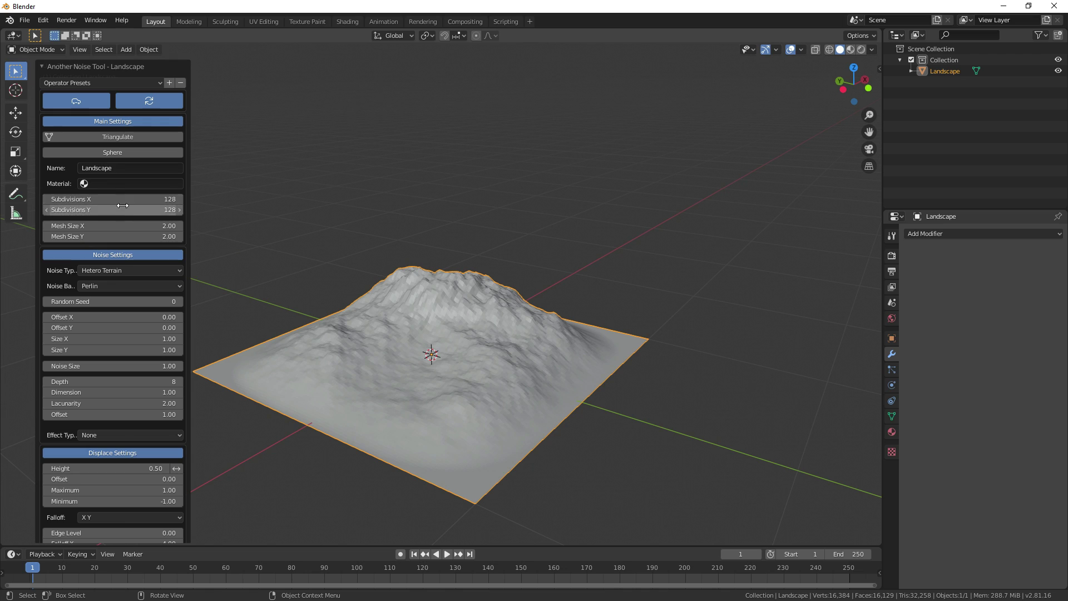
scroll(104, 282, down, 2)
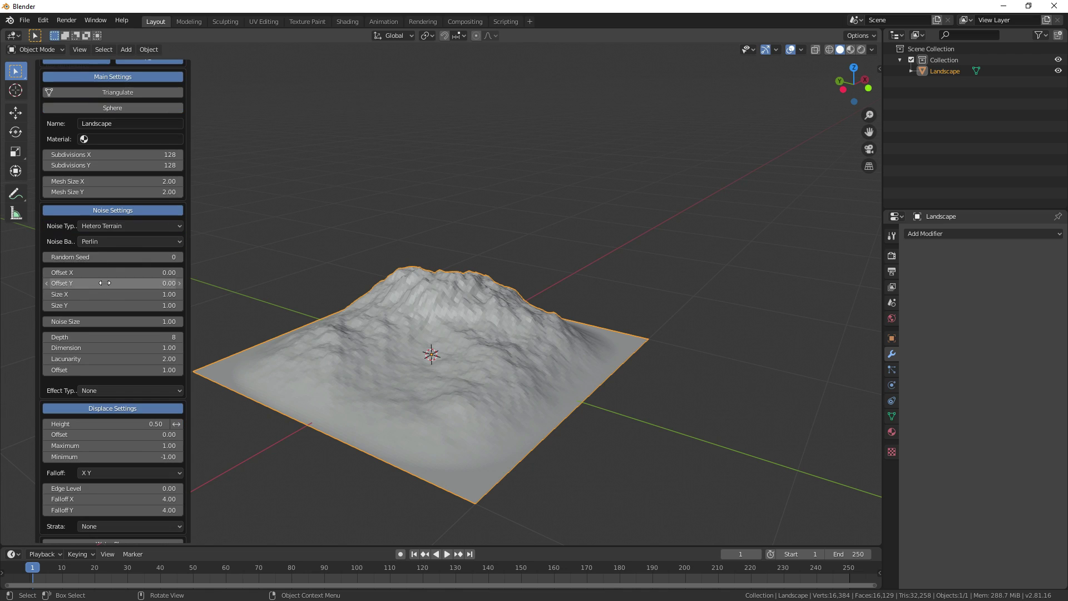
Set the landscape's random seed to 4 and its noise size to 0.67.
click(179, 257)
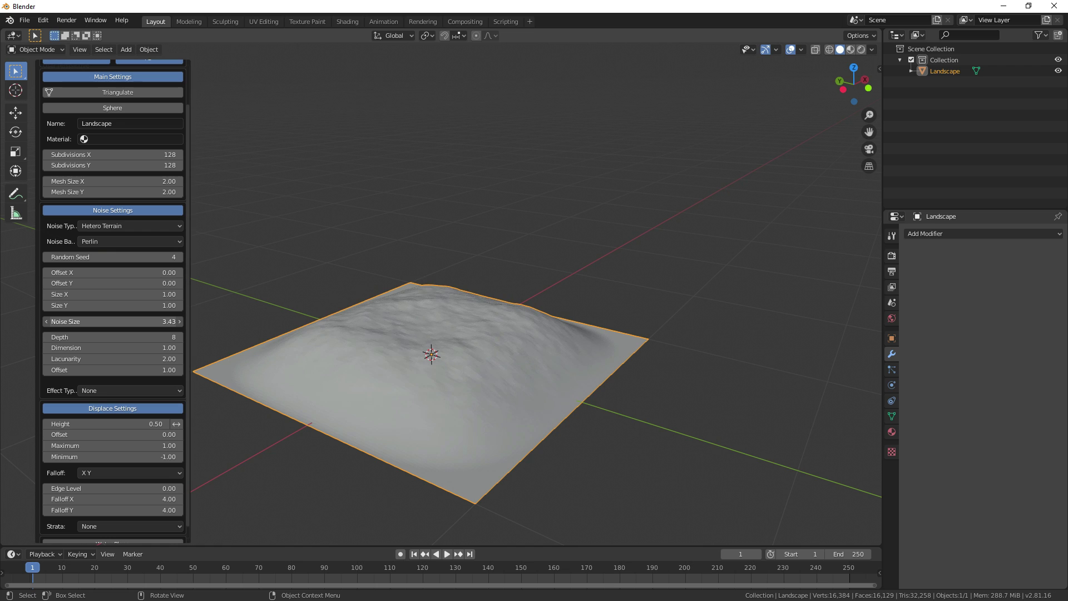
drag(114, 321, 91, 322)
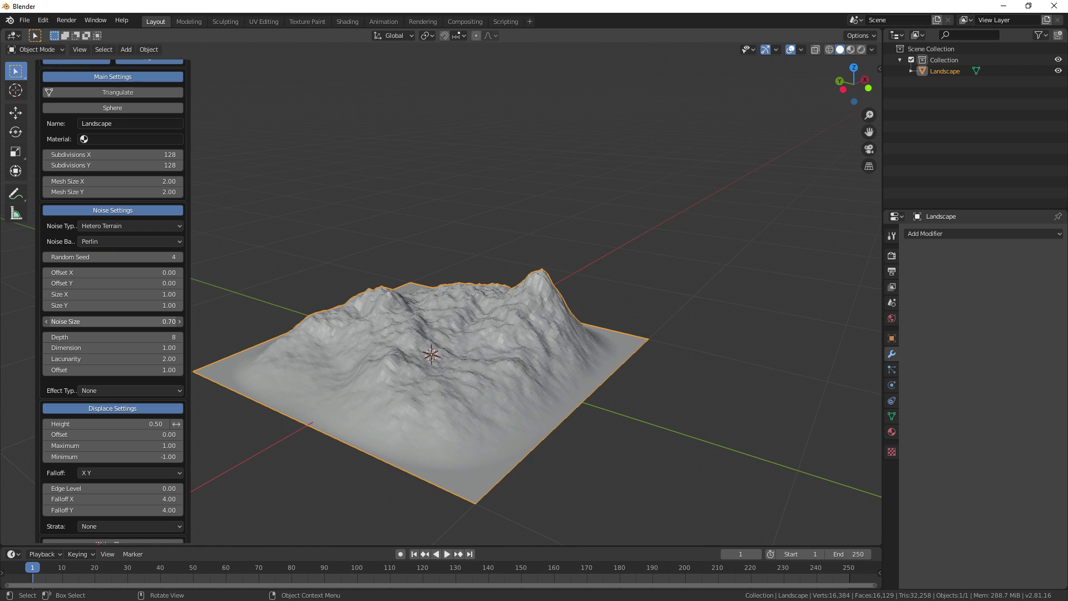
middle_drag(387, 293, 419, 298)
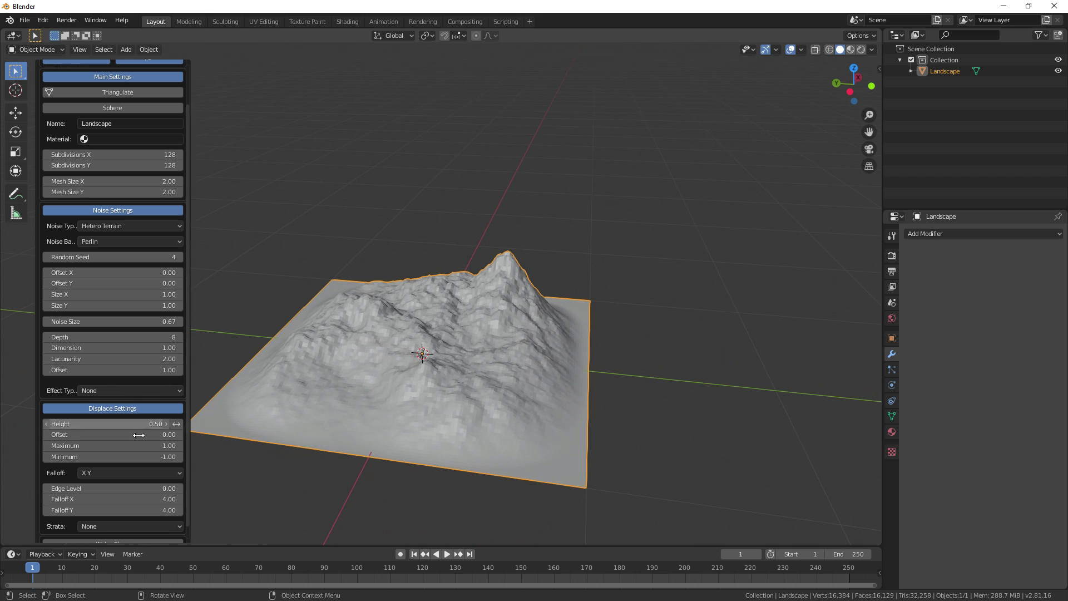
Set the landscape's displacement height to 0.65 and its displacement offset to -0.03.
drag(176, 424, 192, 433)
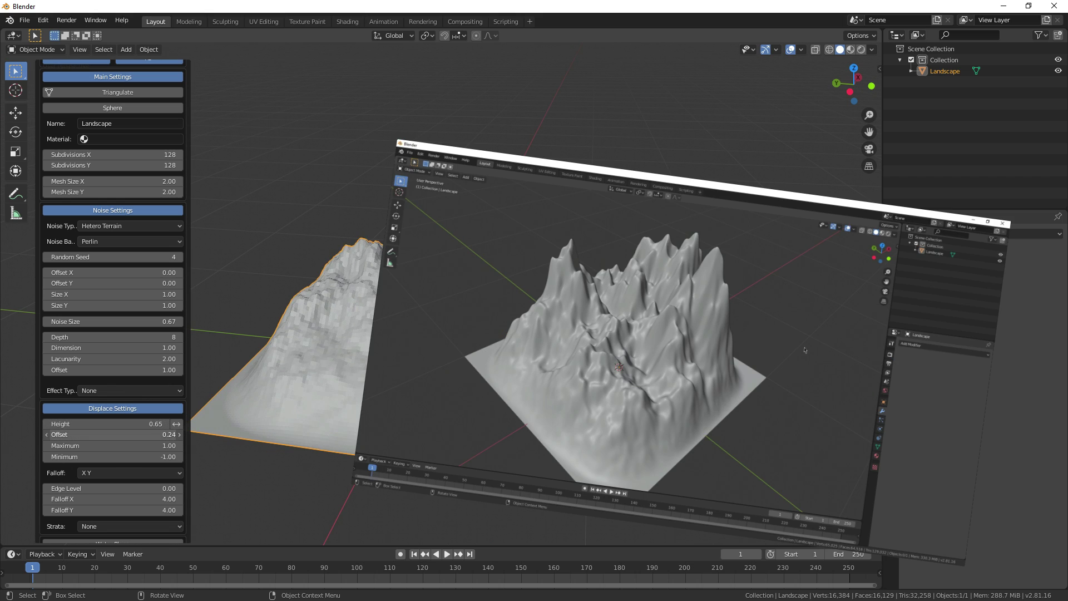
scroll(110, 452, down, 1)
scroll(118, 476, up, 3)
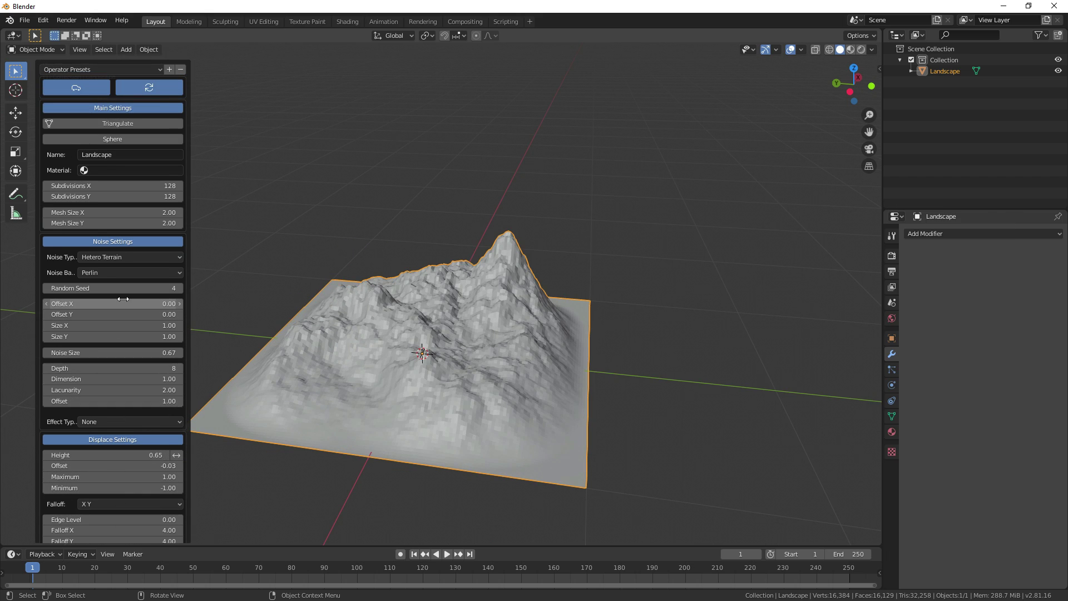
Set the landscape's lacunarity to 1.49 and raise its maximum displacement so the peaks are not cut off.
drag(133, 390, 104, 391)
middle_drag(384, 342, 344, 330)
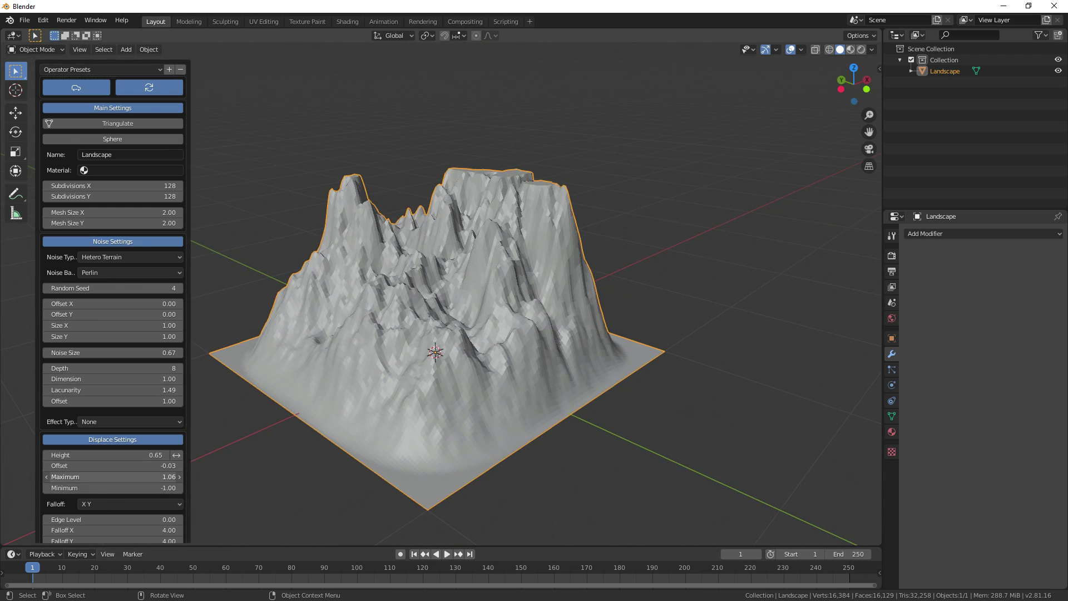
middle_drag(212, 434, 389, 381)
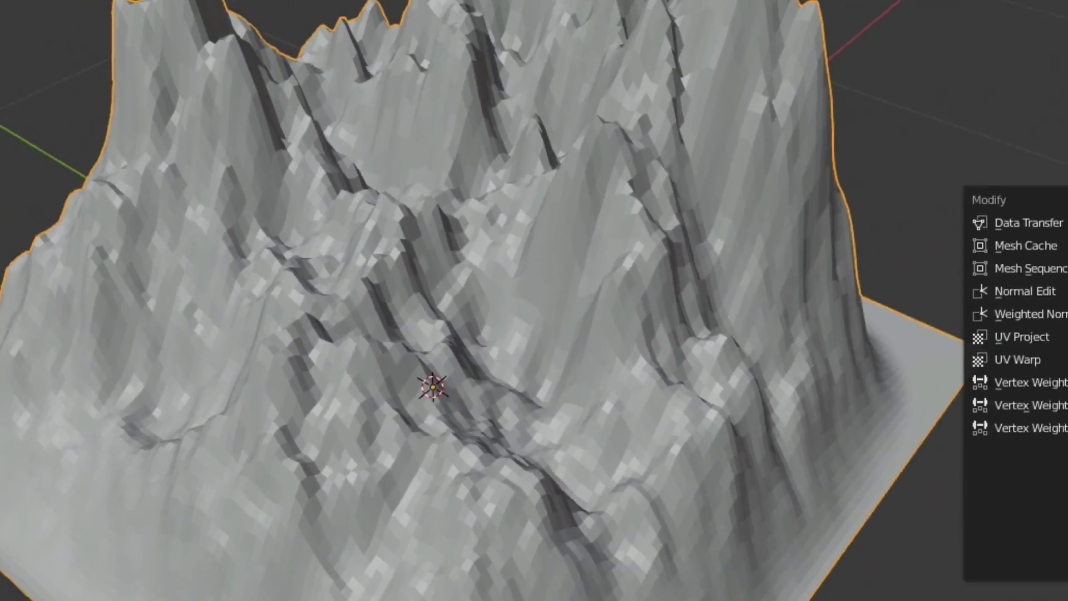
Add a Subdivision Surface modifier to the landscape, apply it and inspect the smoothed peaks.
click(798, 410)
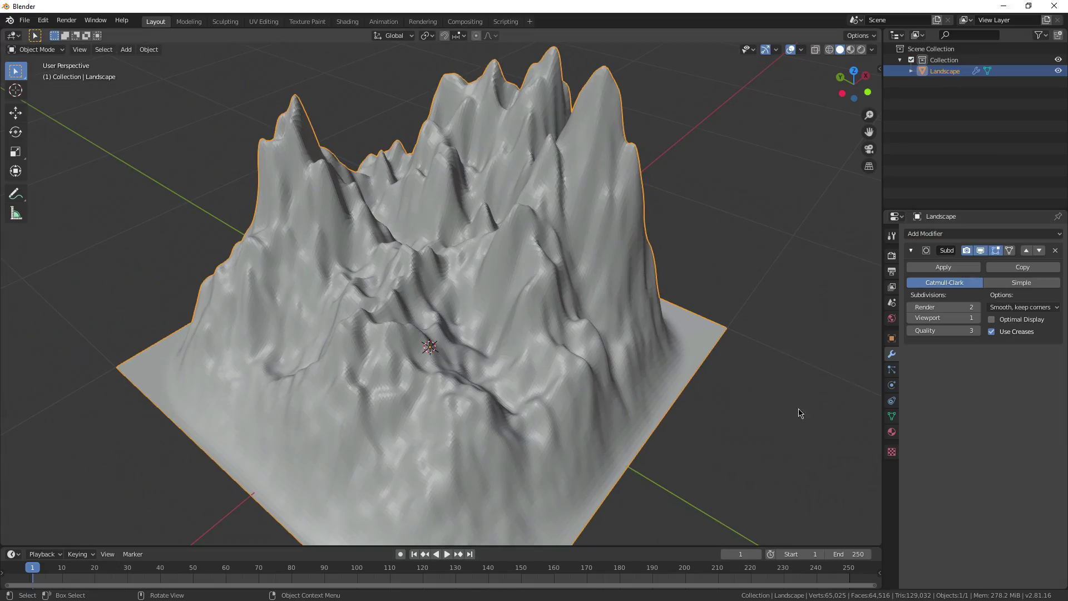
click(958, 272)
click(779, 248)
scroll(781, 250, down, 4)
middle_drag(780, 249, 818, 284)
scroll(648, 303, up, 6)
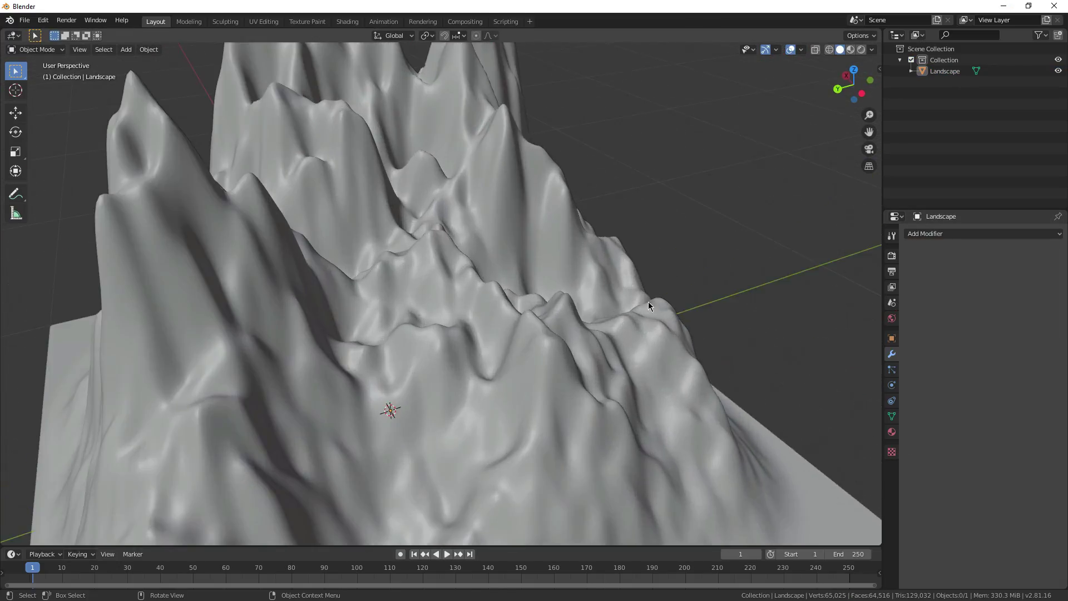
middle_drag(512, 317, 453, 327)
scroll(453, 327, down, 8)
Rotate the landscape 180 degrees about the global X axis to turn the mountains into a crater.
click(453, 326)
scroll(589, 299, up, 1)
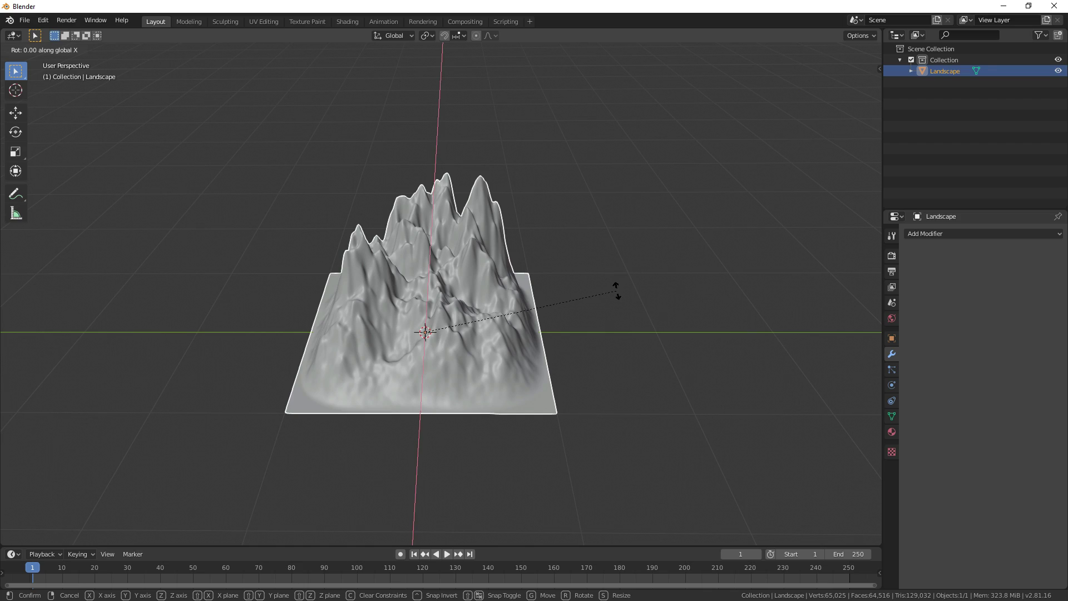
text(80)
key(Return)
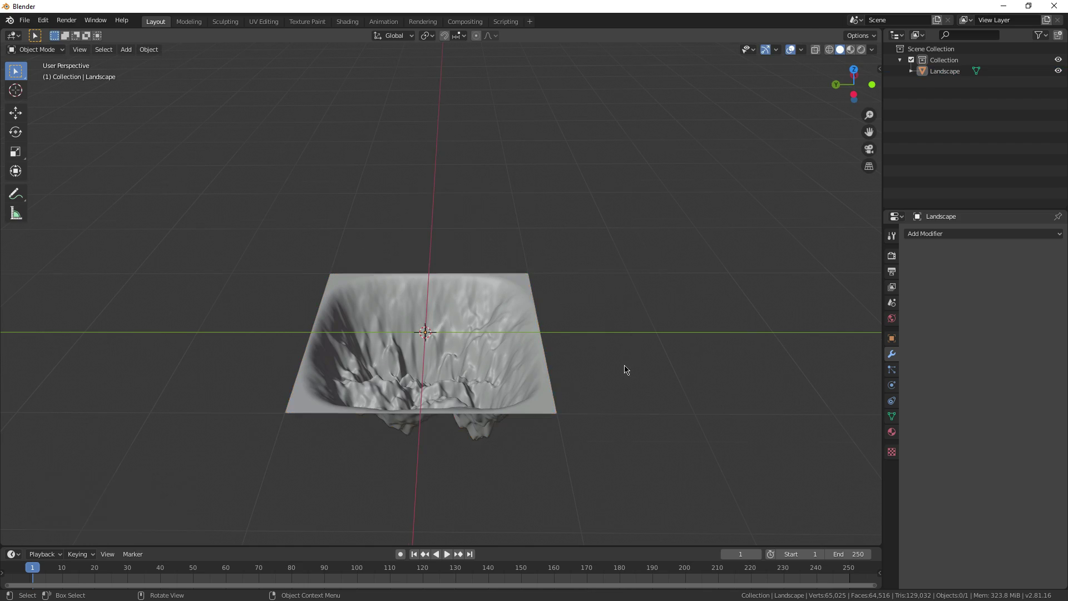
Extrude two adjacent border edges of the crater mesh outward in Edit Mode to extend the flat ground along Y and X.
middle_drag(624, 369, 475, 306)
key(Tab)
scroll(475, 306, up, 2)
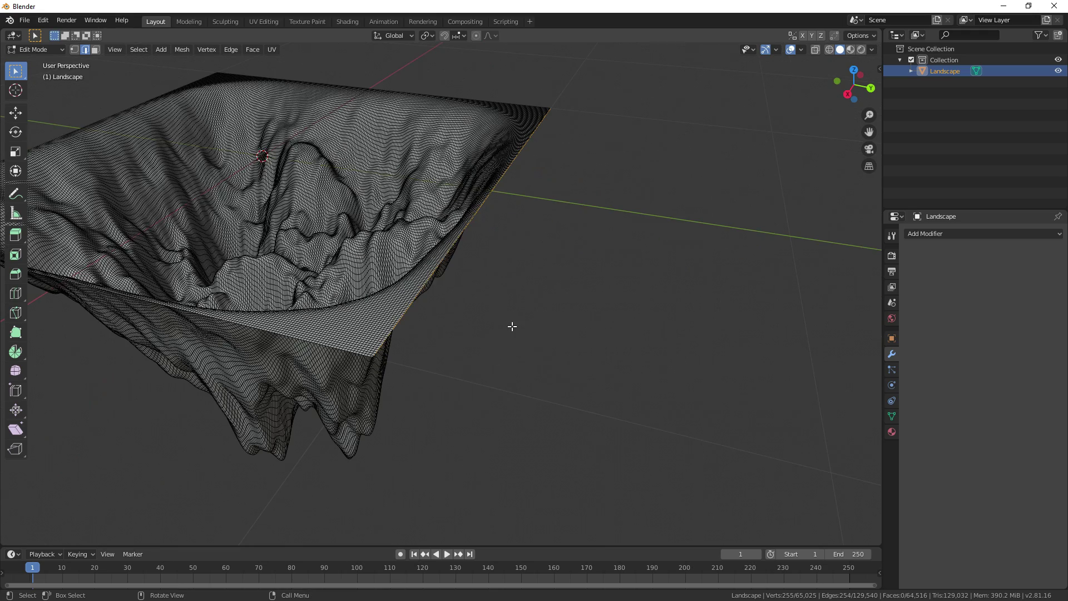
click(734, 362)
middle_drag(413, 370, 474, 312)
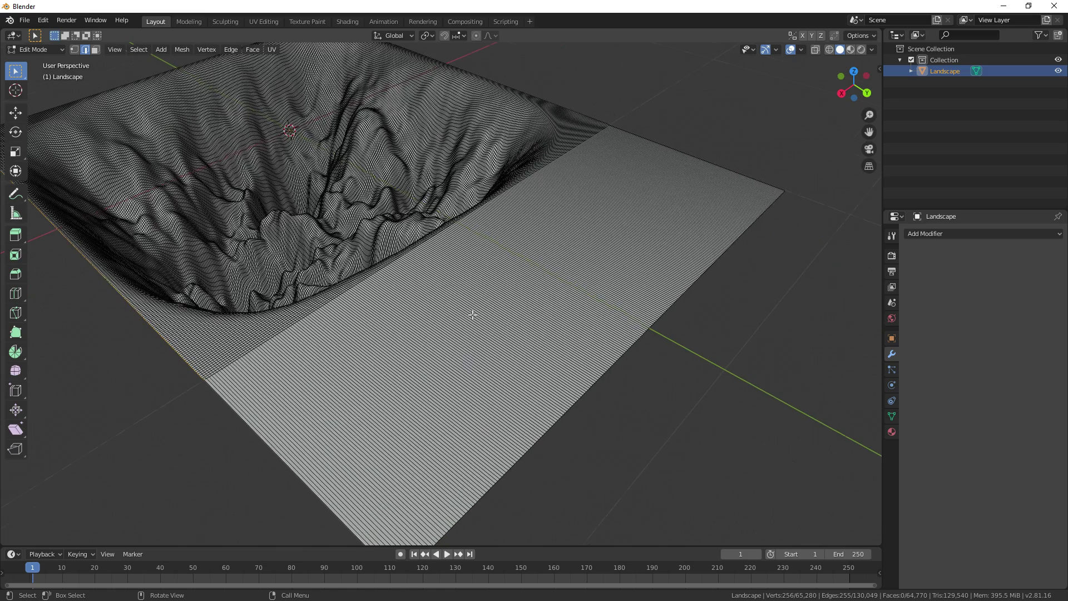
scroll(500, 285, down, 2)
click(319, 373)
key(Tab)
click(531, 402)
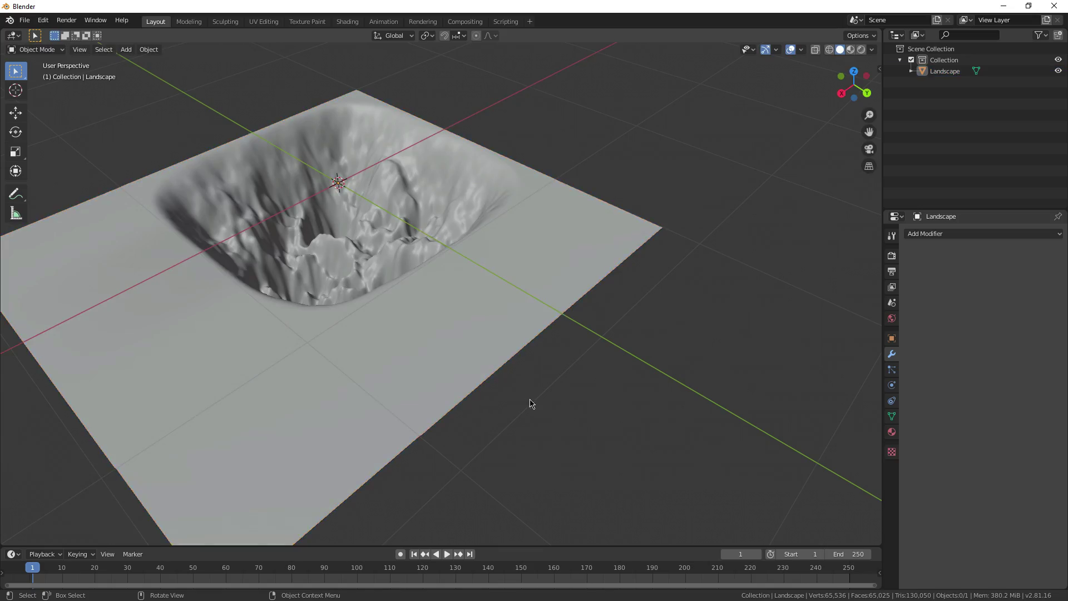
shift+middle_drag(392, 354, 434, 356)
scroll(502, 371, up, 3)
scroll(489, 335, down, 5)
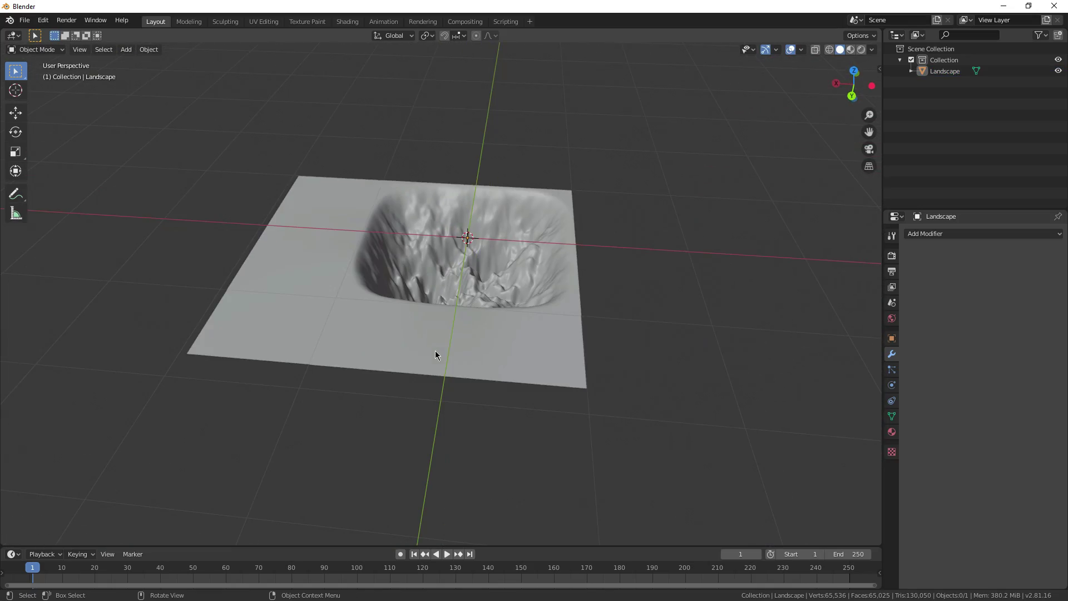
Extrude the two remaining border edges outward, including one by -0.851 m along X, to surround the crater with flat ground.
key(Tab)
middle_drag(567, 362, 535, 366)
scroll(444, 403, up, 3)
scroll(548, 365, down, 5)
click(555, 405)
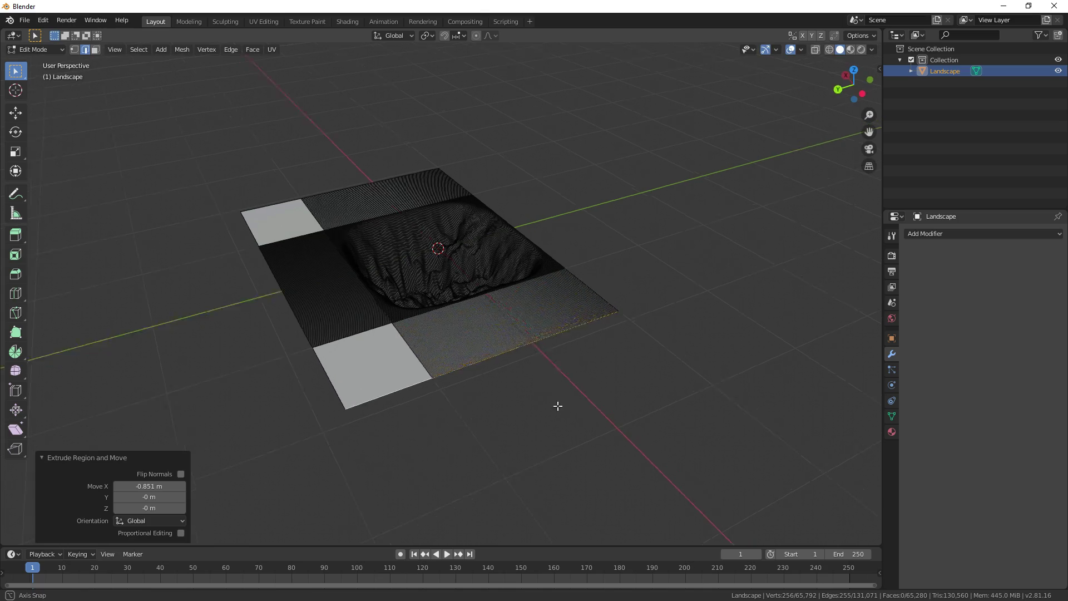
scroll(555, 406, up, 4)
middle_drag(556, 405, 535, 399)
mouse_move(623, 382)
middle_down()
mouse_move(608, 368)
mouse_move(537, 375)
mouse_move(701, 369)
mouse_move(741, 313)
middle_up()
key(Tab)
click(742, 309)
Examine the finished crater landscape up close, from the side and from above.
shift+middle_drag(470, 310, 629, 353)
scroll(484, 362, up, 3)
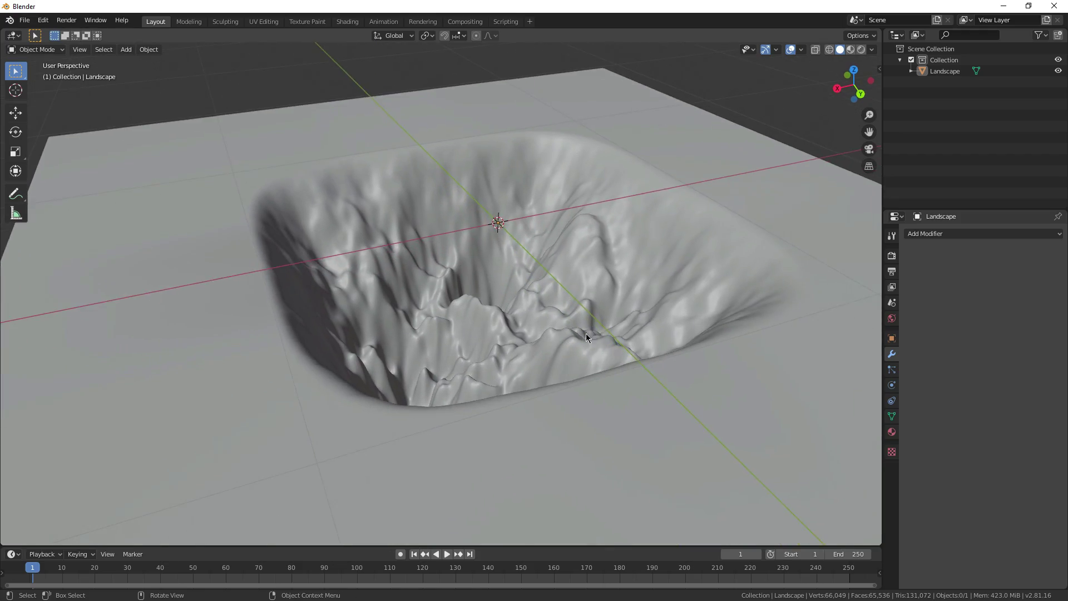
scroll(561, 342, up, 3)
middle_drag(503, 351, 595, 384)
middle_drag(492, 368, 562, 368)
scroll(563, 368, down, 7)
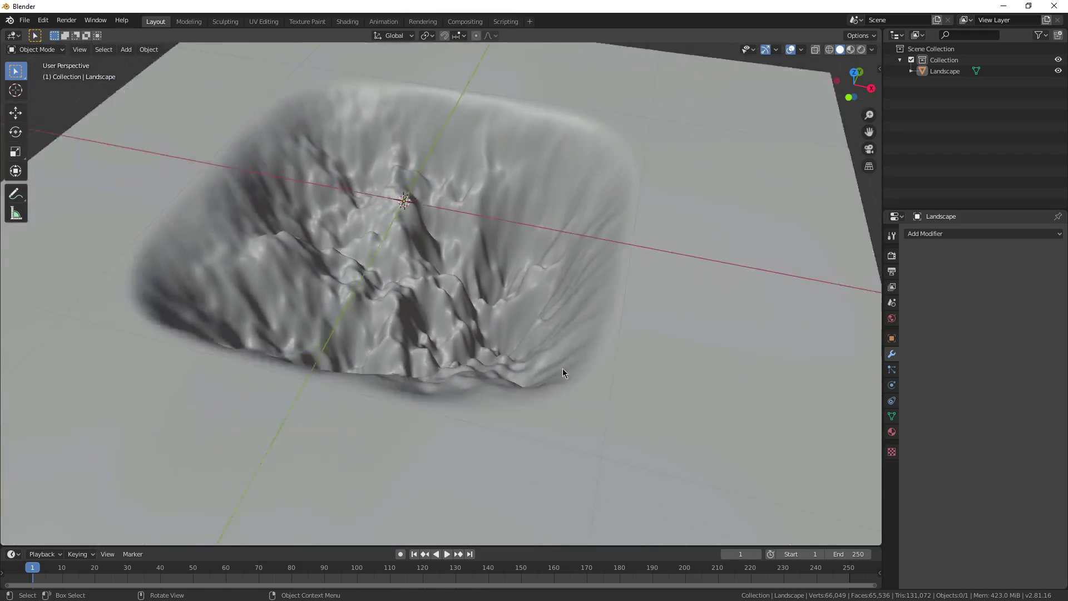
scroll(496, 348, up, 1)
middle_drag(496, 349, 155, 284)
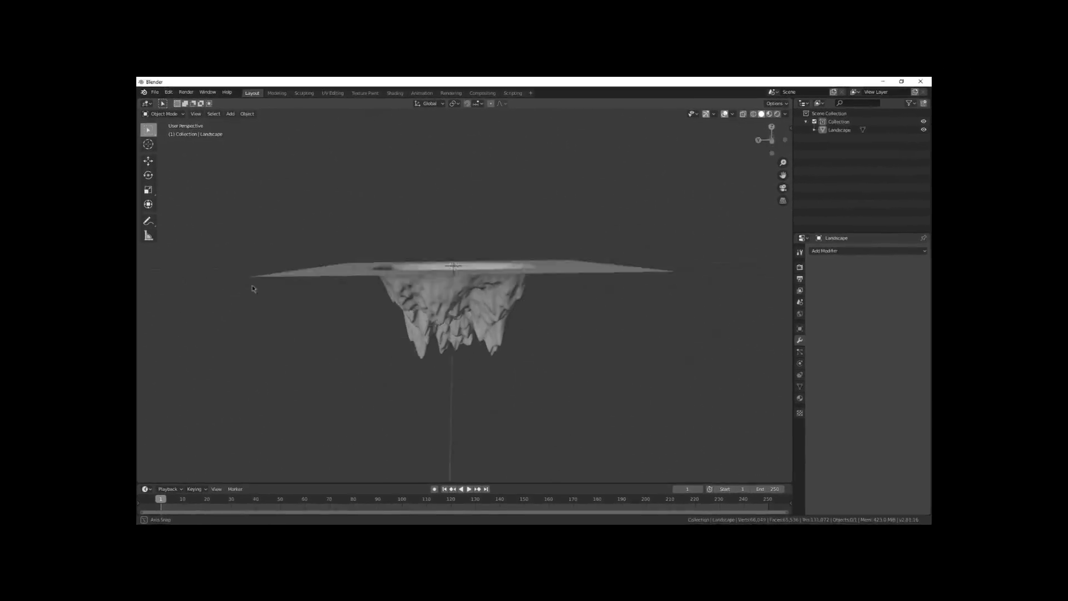
middle_drag(252, 289, 195, 350)
scroll(383, 321, down, 2)
scroll(384, 321, up, 2)
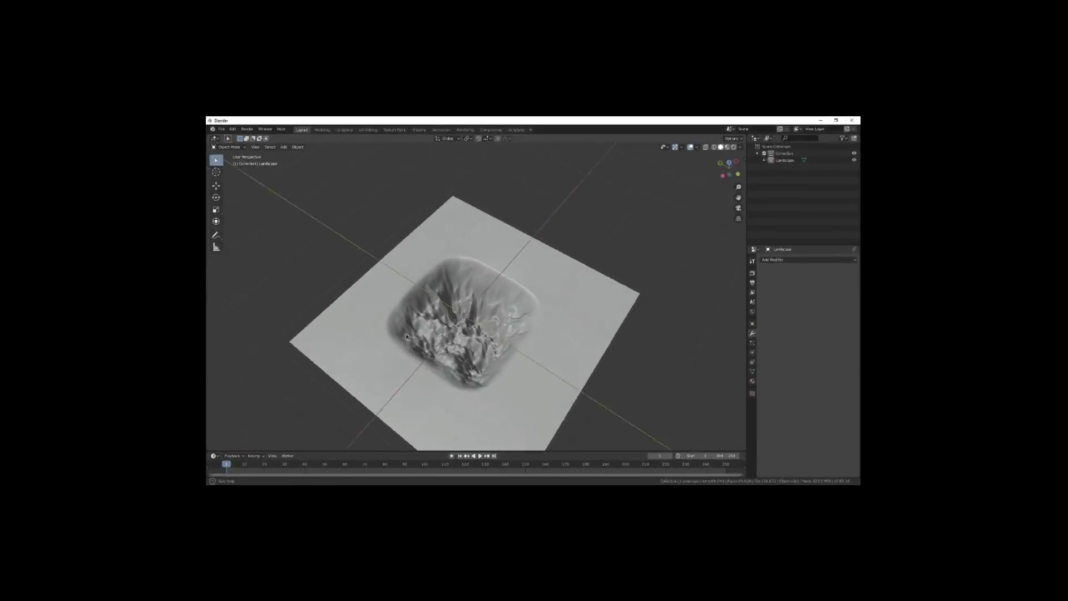